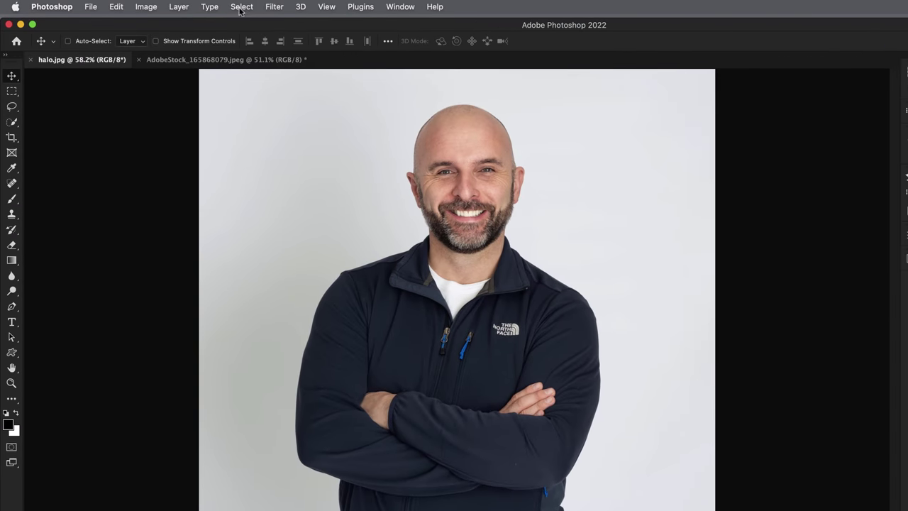
- Select the man with Select Subject, hide his background with a layer mask, and inspect the mask on its own
{"action": "left_click", "coordinate": [241, 8]}
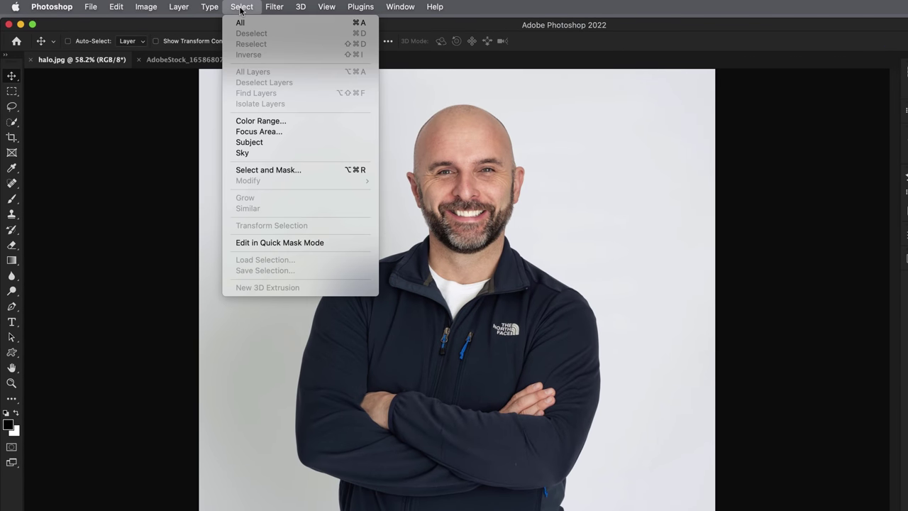
{"action": "left_click", "coordinate": [248, 143]}
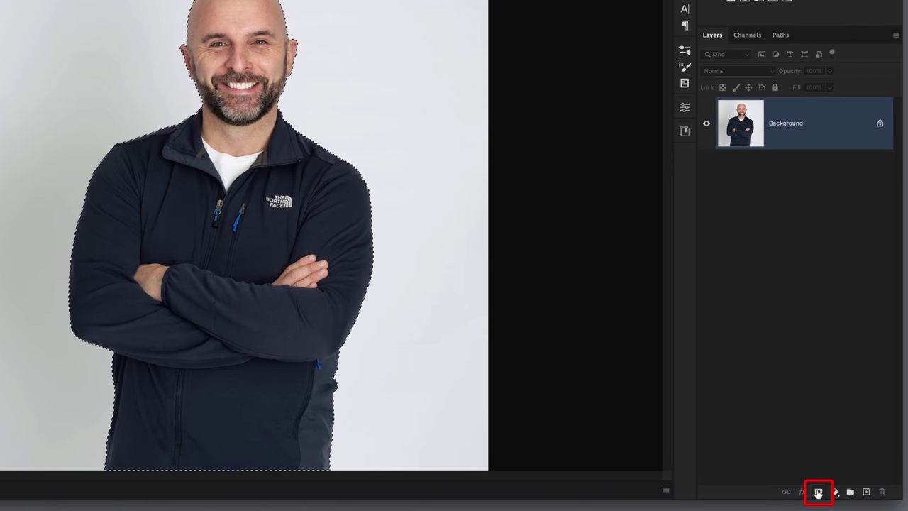
{"action": "left_click", "coordinate": [818, 492]}
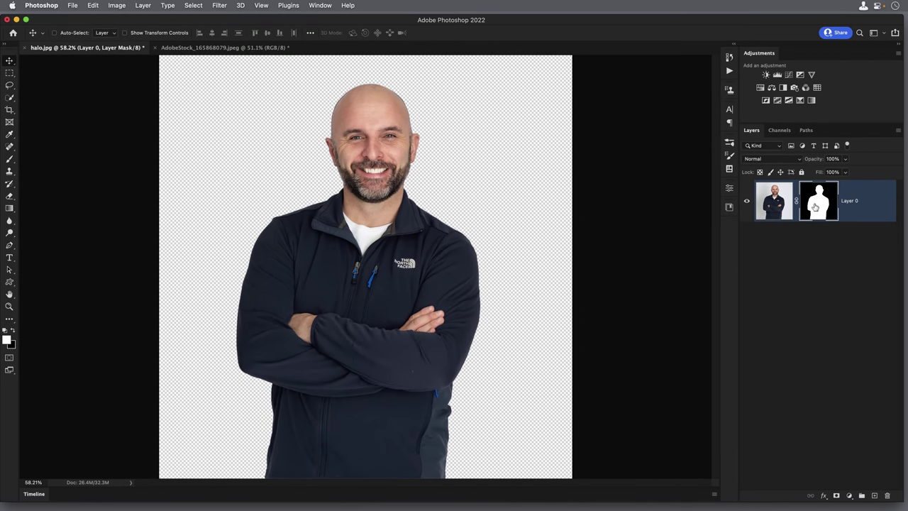
{"action": "left_click", "coordinate": [814, 205], "text": "alt"}
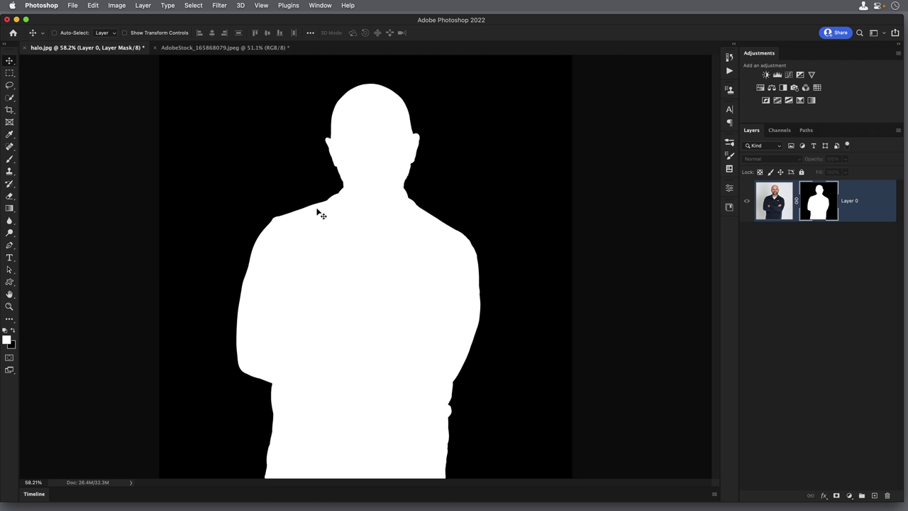
{"action": "left_click", "coordinate": [818, 205], "text": "alt"}
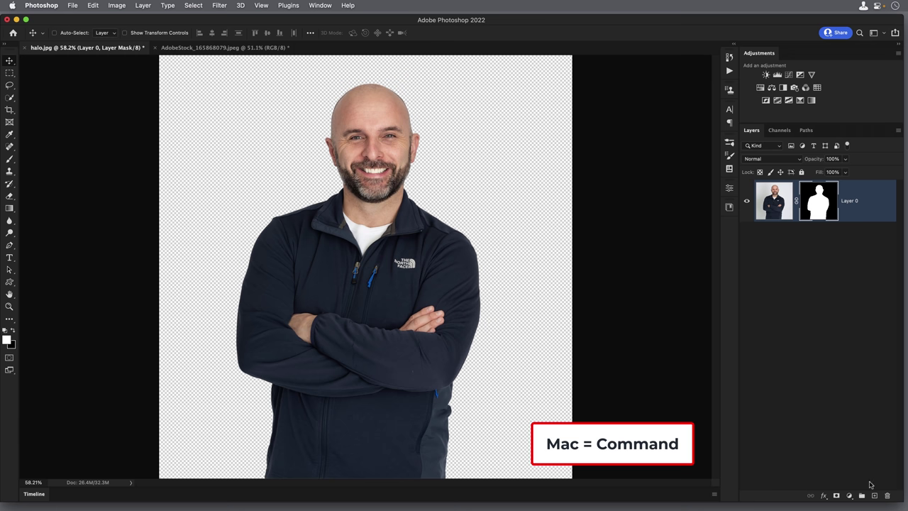
- Add a new layer beneath the masked portrait and fill it with 50% Gray at 100% opacity
{"action": "key", "text": "ctrl"}
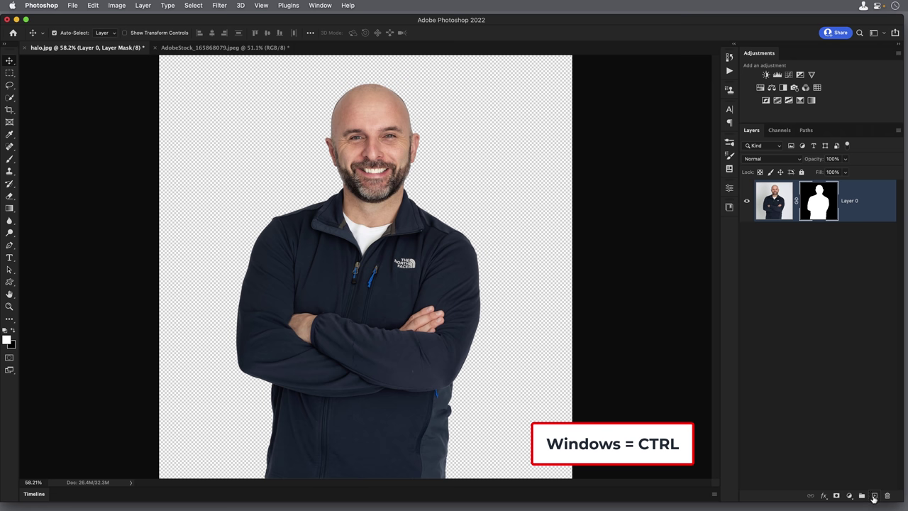
{"action": "left_click", "coordinate": [874, 496], "text": "super"}
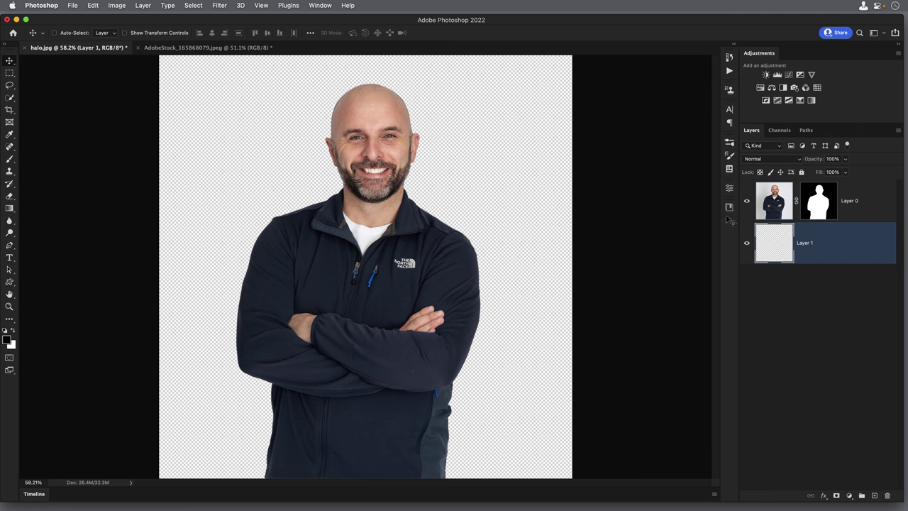
{"action": "left_click", "coordinate": [91, 6]}
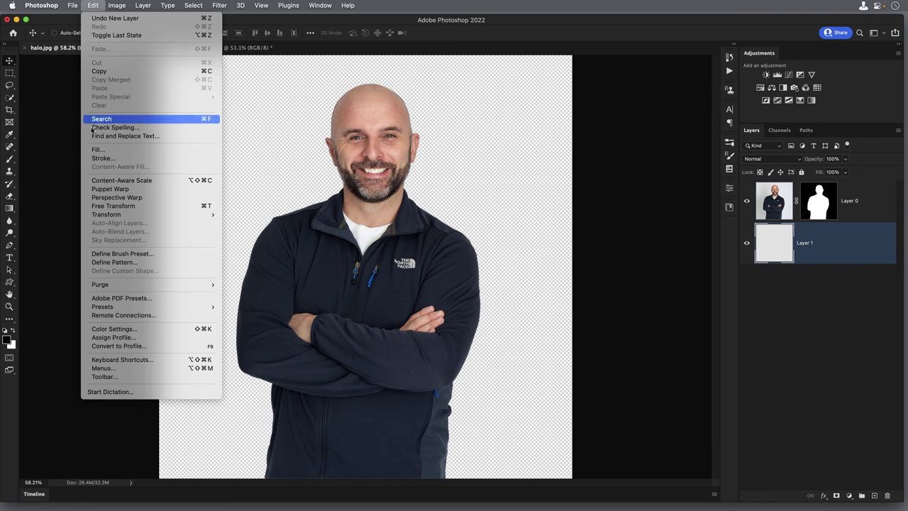
{"action": "left_click", "coordinate": [104, 150]}
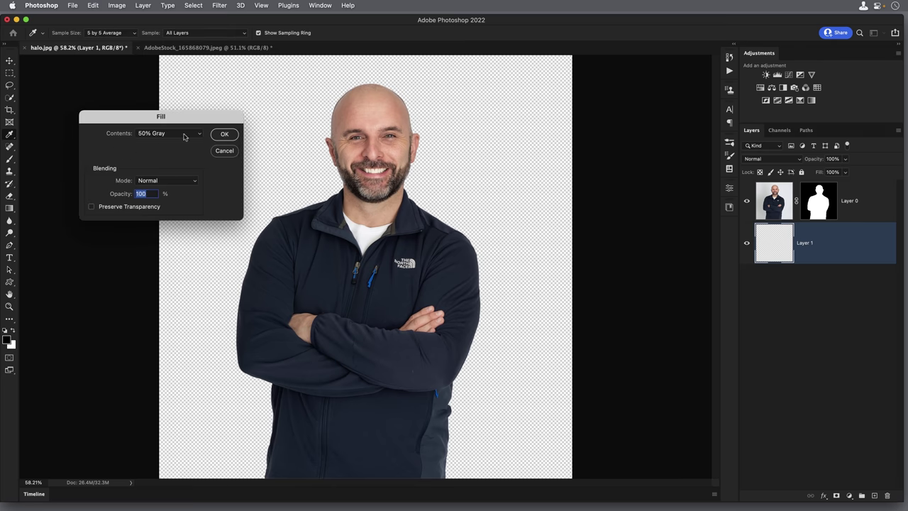
{"action": "left_click", "coordinate": [222, 135]}
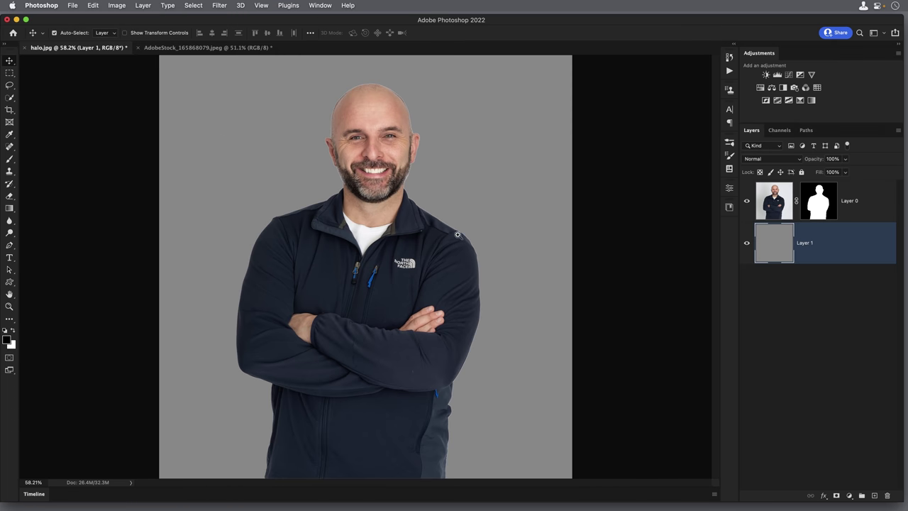
- Target the portrait layer's mask and open the Minimum filter for it
{"action": "scroll", "coordinate": [457, 235], "scroll_direction": "up", "scroll_amount": 5}
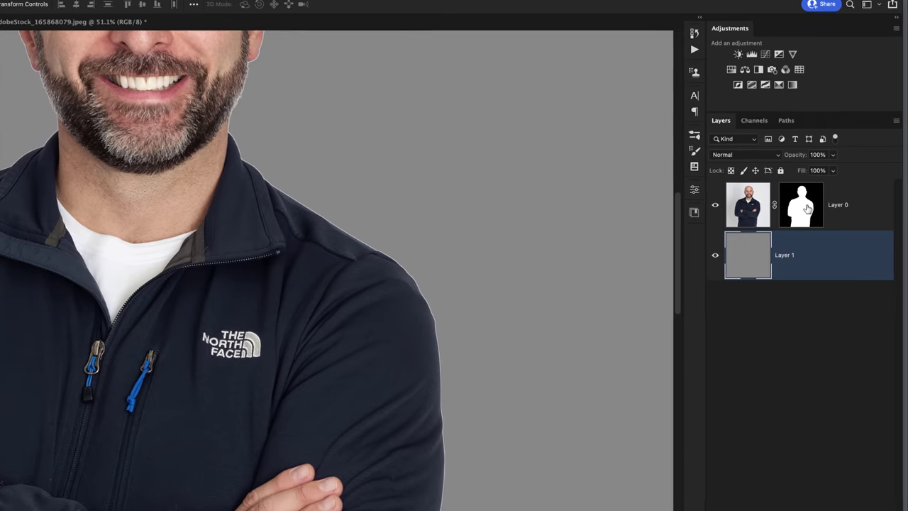
{"action": "left_click", "coordinate": [797, 207]}
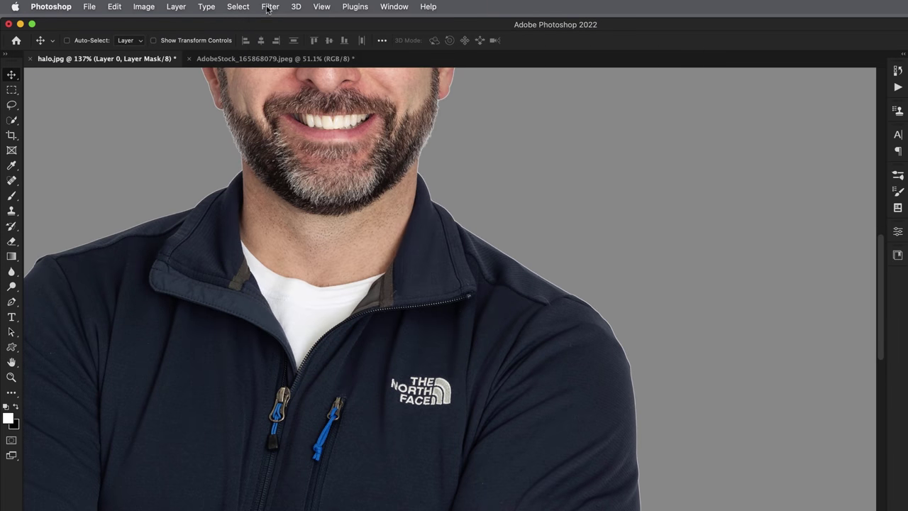
{"action": "left_click", "coordinate": [271, 6]}
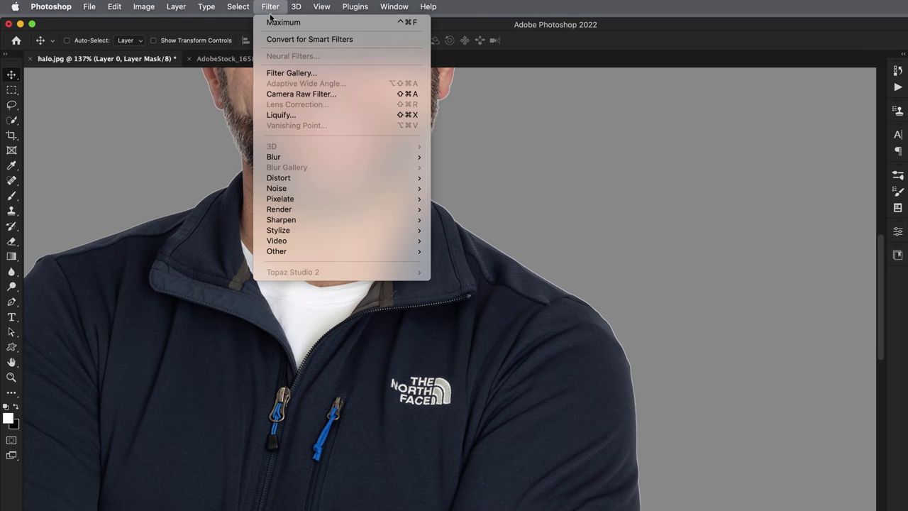
{"action": "mouse_move", "coordinate": [307, 250]}
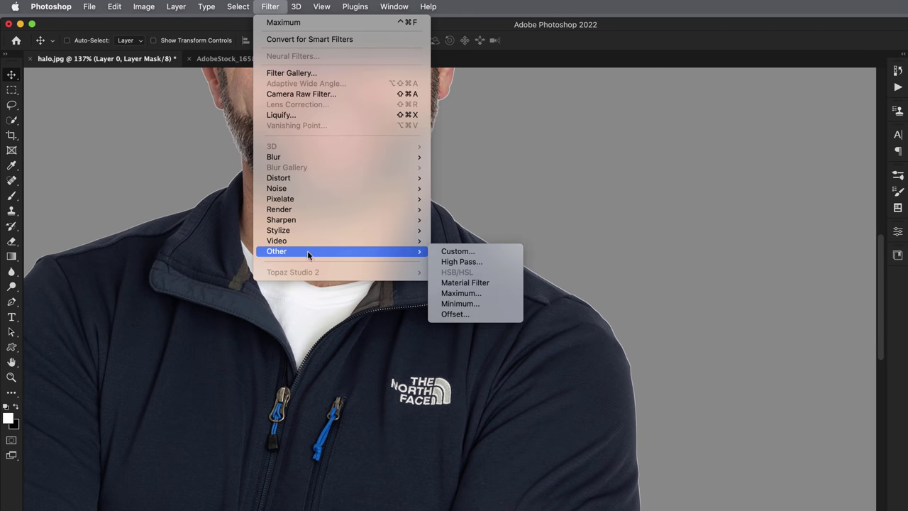
{"action": "left_click", "coordinate": [481, 305]}
- Examine the mask's shoulder edge in the Minimum filter preview at 67% magnification
{"action": "left_click_drag", "start_coordinate": [719, 178], "coordinate": [695, 197]}
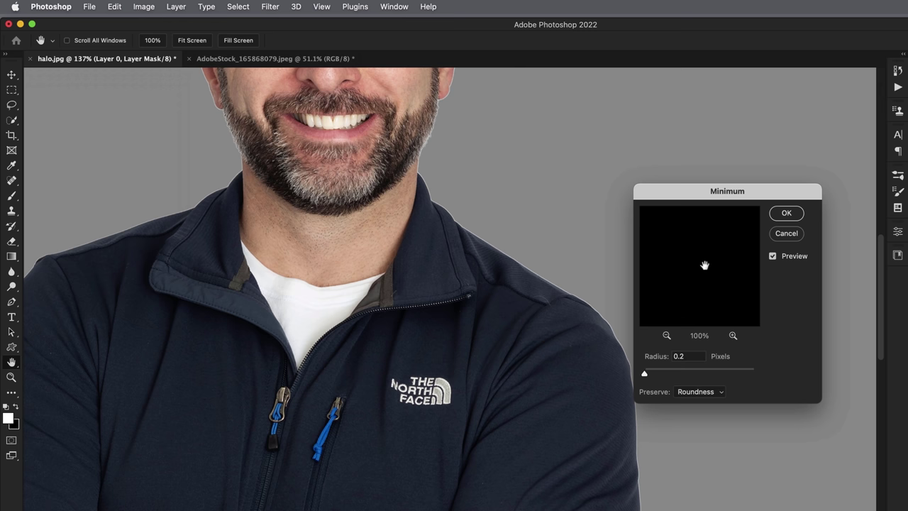
{"action": "left_click", "coordinate": [507, 268]}
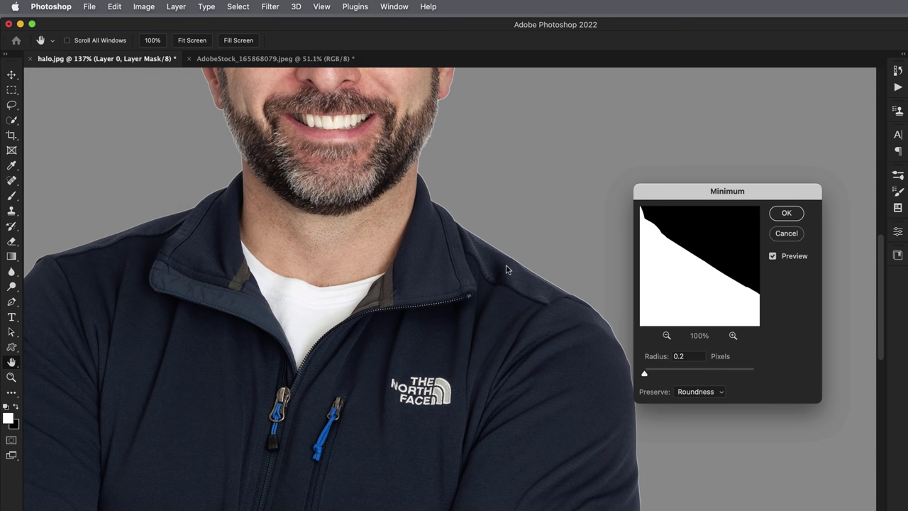
{"action": "mouse_move", "coordinate": [714, 248]}
{"action": "left_mouse_down"}
{"action": "mouse_move", "coordinate": [700, 268]}
{"action": "mouse_move", "coordinate": [705, 252]}
{"action": "left_mouse_up"}
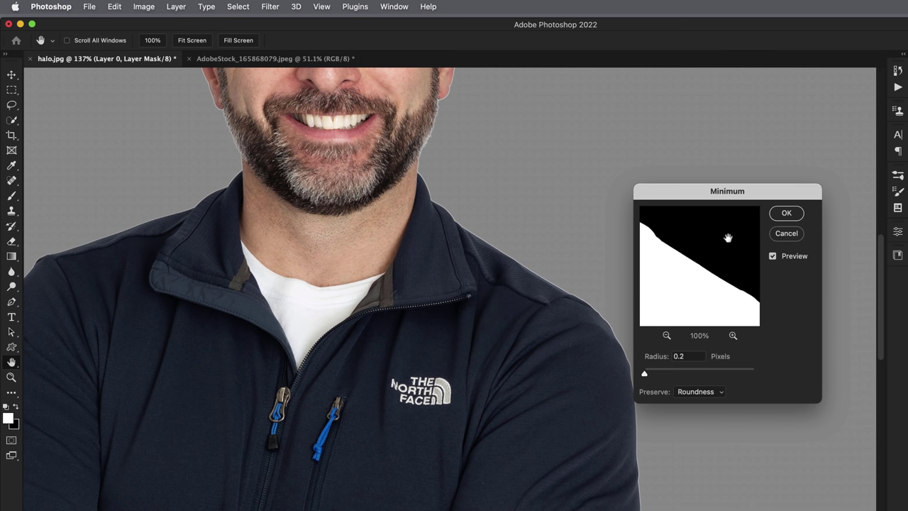
{"action": "left_click", "coordinate": [666, 337]}
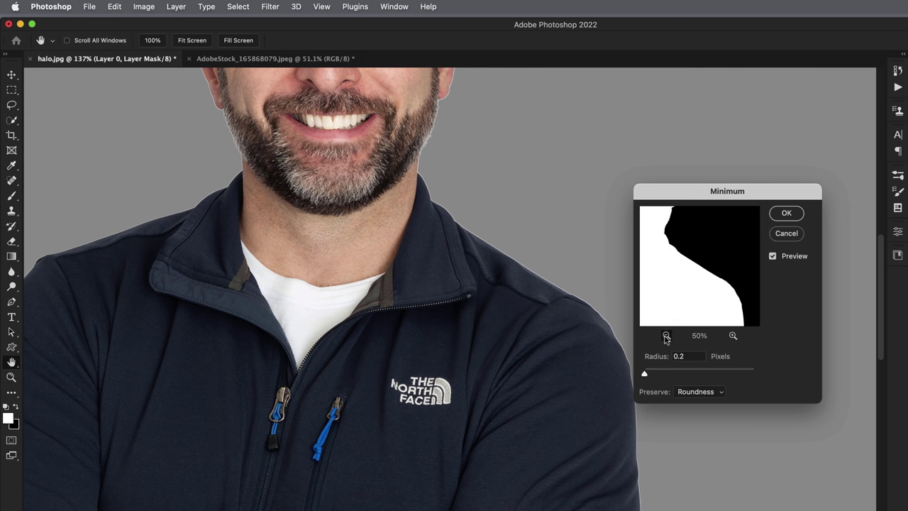
{"action": "left_click", "coordinate": [666, 336]}
{"action": "left_click", "coordinate": [733, 336]}
{"action": "left_click", "coordinate": [733, 336]}
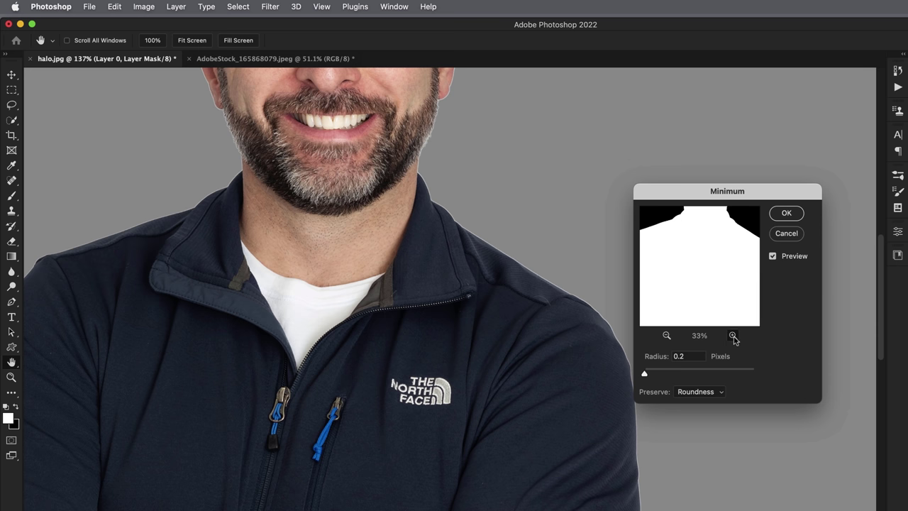
{"action": "left_click", "coordinate": [732, 336]}
{"action": "left_click", "coordinate": [733, 336]}
{"action": "left_click_drag", "start_coordinate": [716, 255], "coordinate": [691, 284]}
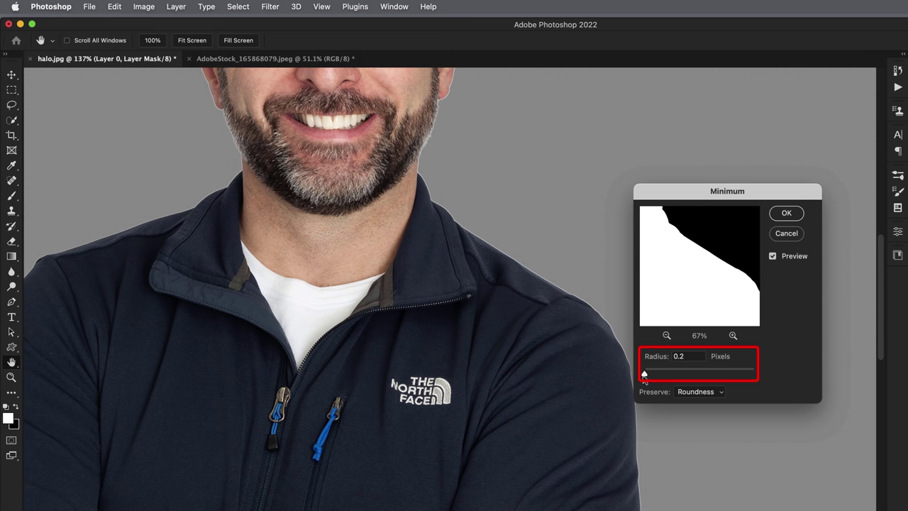
- Compare Minimum radii of 1.0 and 0.2 pixels on the jacket edge, and raise the radius to 1.8 pixels with Roundness preserved
{"action": "left_click_drag", "start_coordinate": [644, 375], "coordinate": [649, 376]}
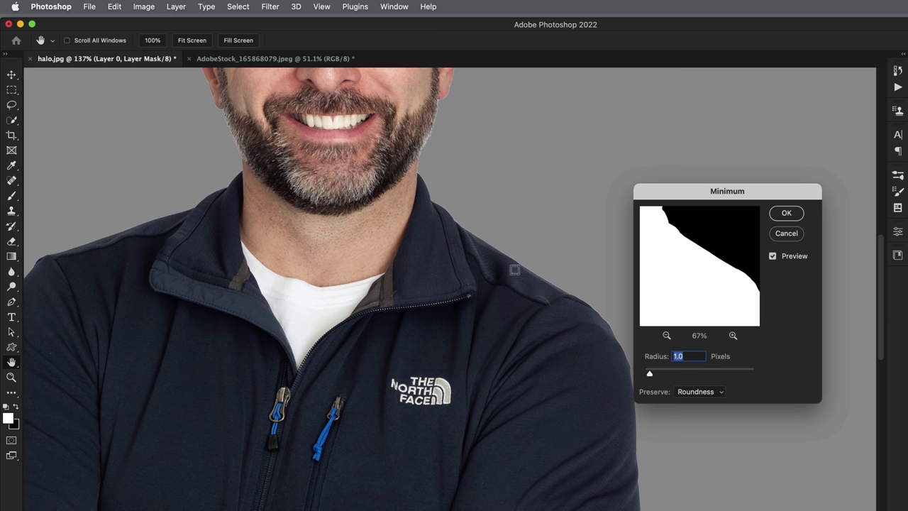
{"action": "key", "text": "alt"}
{"action": "scroll", "coordinate": [533, 278], "scroll_direction": "up", "scroll_amount": 5}
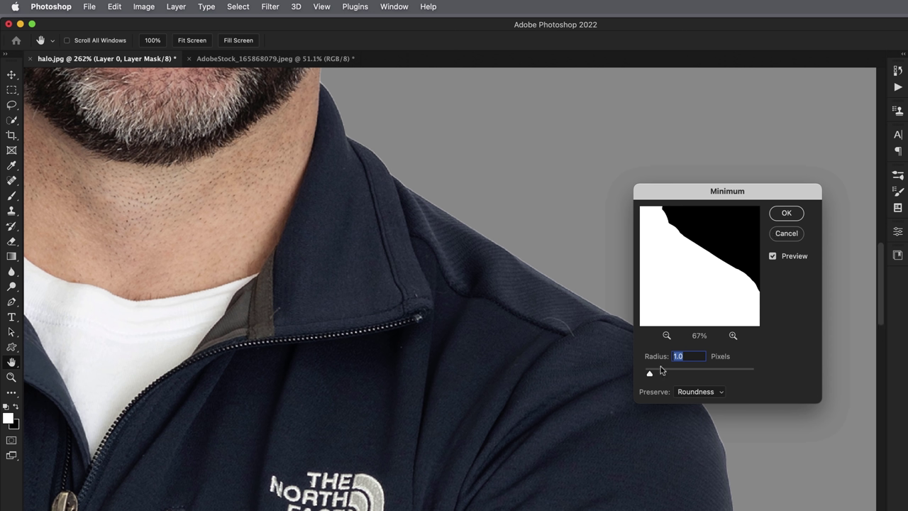
{"action": "mouse_move", "coordinate": [651, 376]}
{"action": "left_mouse_down"}
{"action": "mouse_move", "coordinate": [635, 375]}
{"action": "mouse_move", "coordinate": [643, 380]}
{"action": "left_mouse_up"}
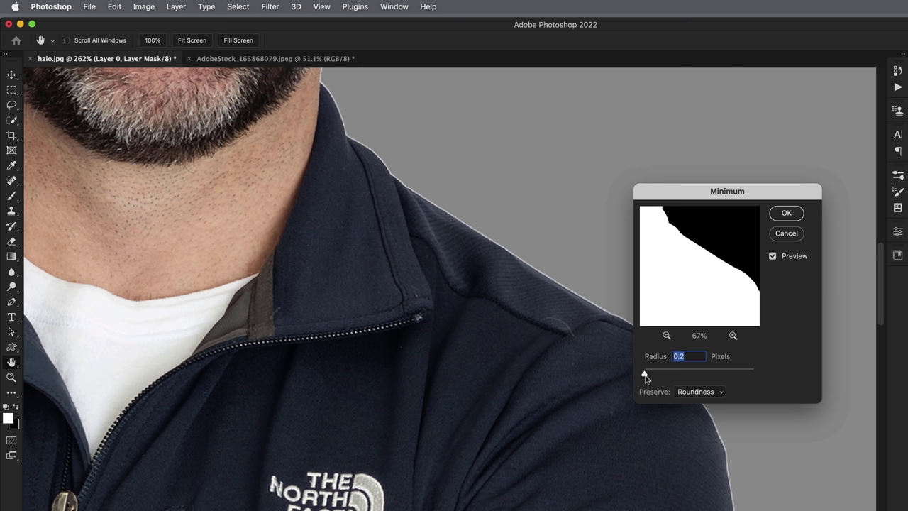
{"action": "left_click_drag", "start_coordinate": [650, 379], "coordinate": [652, 378]}
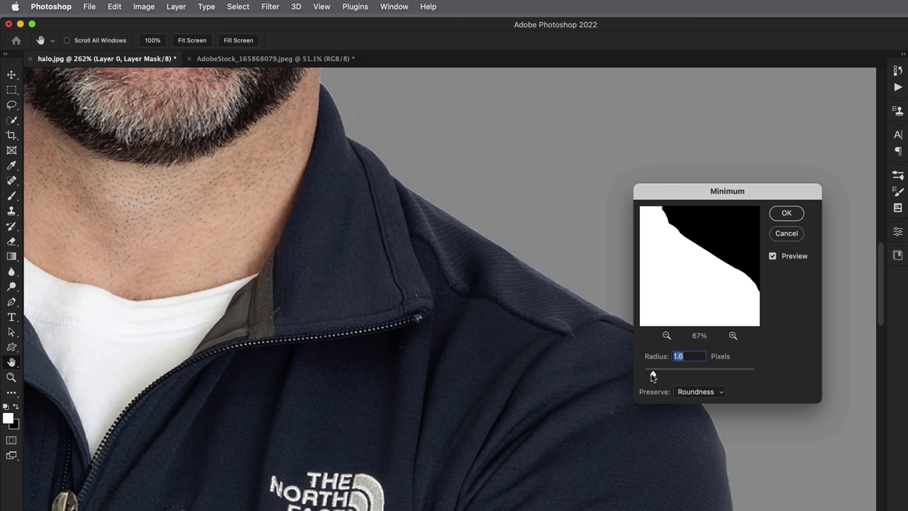
{"action": "left_click_drag", "start_coordinate": [655, 377], "coordinate": [654, 377]}
- Check the whole figure, try a larger Minimum radius, and apply the filter to the portrait's mask
{"action": "left_click", "coordinate": [330, 263], "text": "alt"}
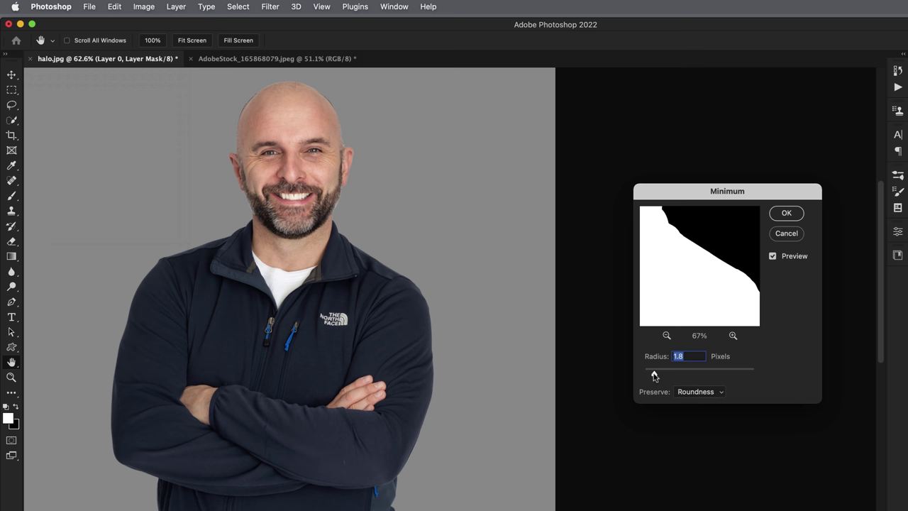
{"action": "left_click_drag", "start_coordinate": [655, 375], "coordinate": [699, 380]}
{"action": "left_click", "coordinate": [785, 215]}
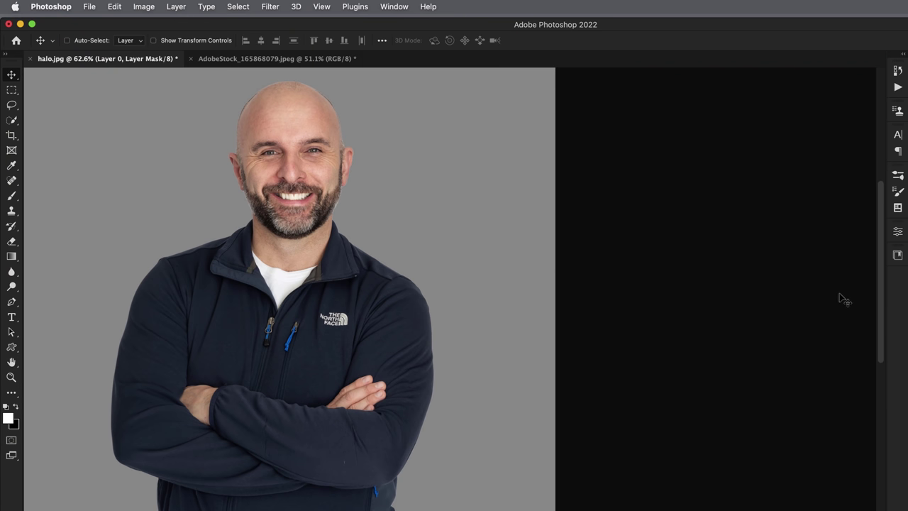
- Draw a freehand Lasso selection with 0 px feather around the jacket's outer edge from the collar to the shoulder
{"action": "left_click", "coordinate": [369, 274]}
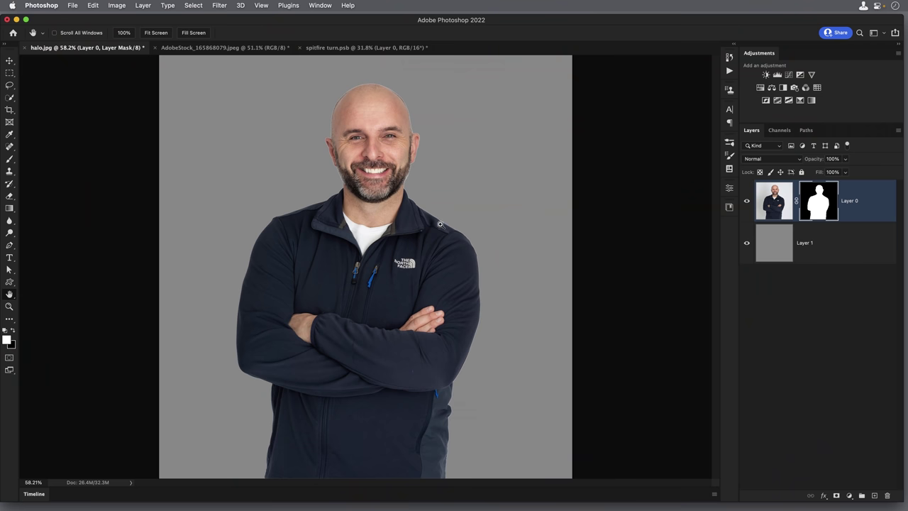
{"action": "scroll", "coordinate": [440, 225], "scroll_direction": "up", "scroll_amount": 5}
{"action": "left_click_drag", "start_coordinate": [390, 240], "coordinate": [338, 210]}
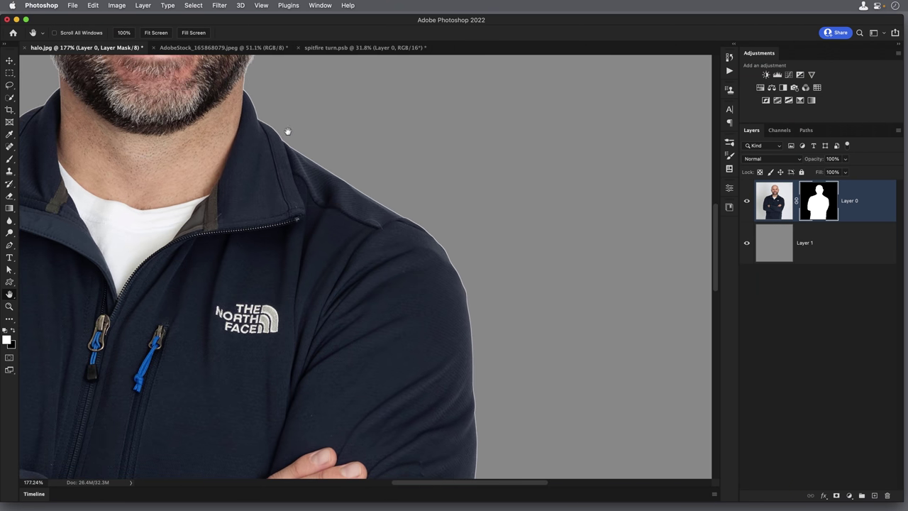
{"action": "key", "text": "v"}
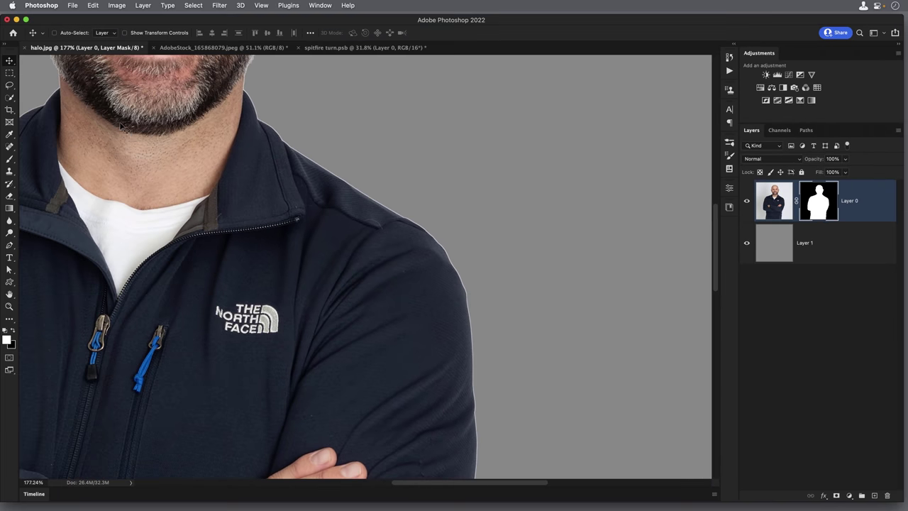
{"action": "left_click", "coordinate": [9, 85]}
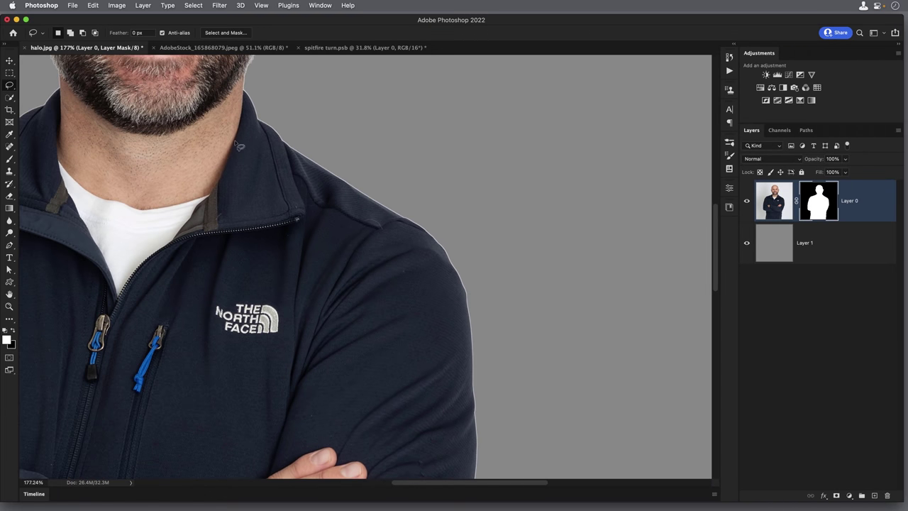
{"action": "mouse_move", "coordinate": [272, 91]}
{"action": "left_mouse_down"}
{"action": "mouse_move", "coordinate": [364, 148]}
{"action": "mouse_move", "coordinate": [430, 204]}
{"action": "left_mouse_up"}
{"action": "mouse_move", "coordinate": [468, 304]}
{"action": "left_mouse_down"}
{"action": "mouse_move", "coordinate": [443, 315]}
{"action": "mouse_move", "coordinate": [241, 163]}
{"action": "mouse_move", "coordinate": [231, 116]}
{"action": "left_mouse_up"}
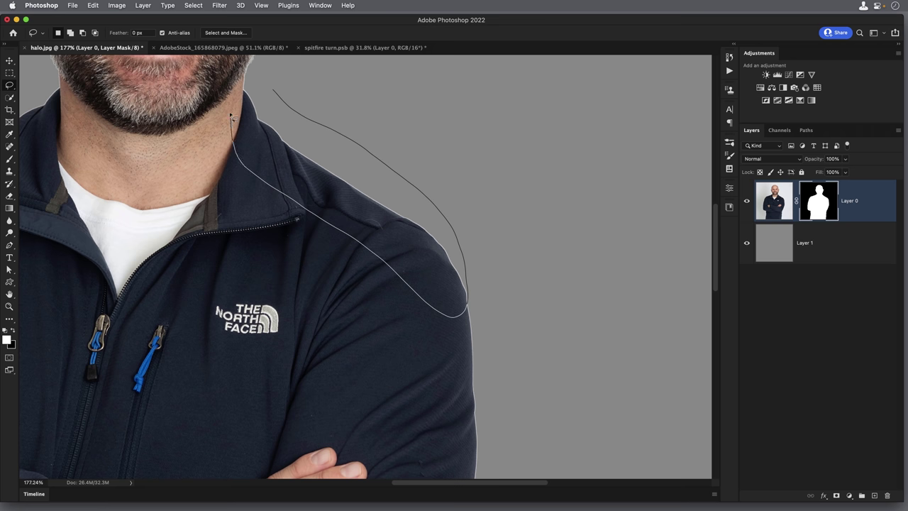
{"action": "left_click_drag", "start_coordinate": [272, 89], "coordinate": [273, 90]}
- Apply the Minimum filter with a 1.3 px radius and Roundness preserved to the selected shoulder edge, deselect, and inspect the edge
{"action": "left_click", "coordinate": [219, 6]}
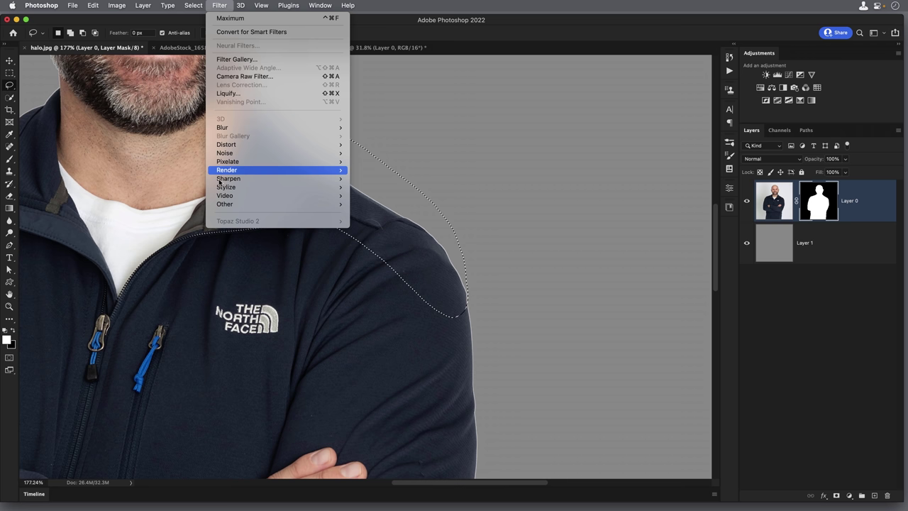
{"action": "mouse_move", "coordinate": [318, 208]}
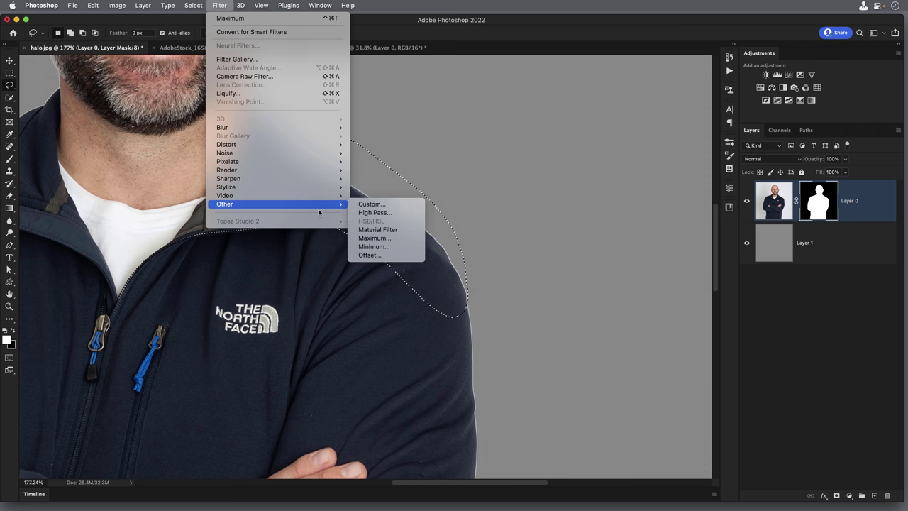
{"action": "left_click", "coordinate": [372, 246]}
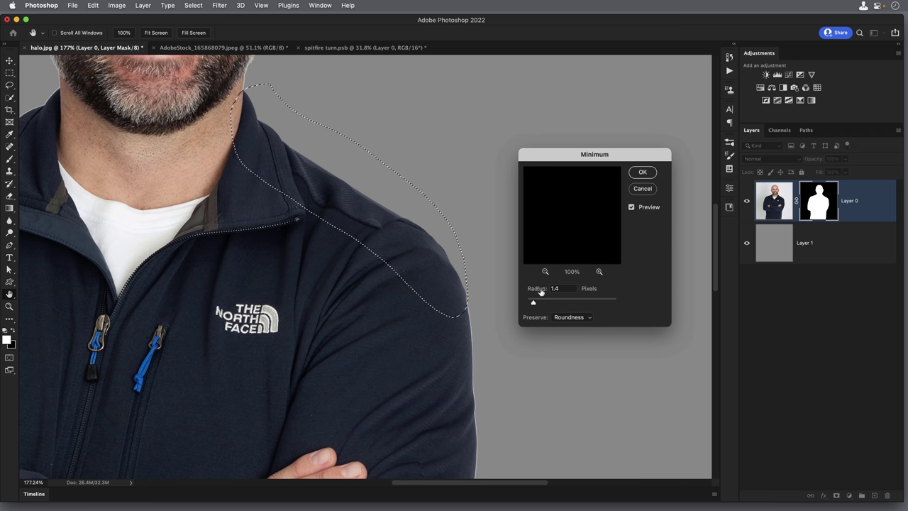
{"action": "left_click_drag", "start_coordinate": [541, 291], "coordinate": [548, 315]}
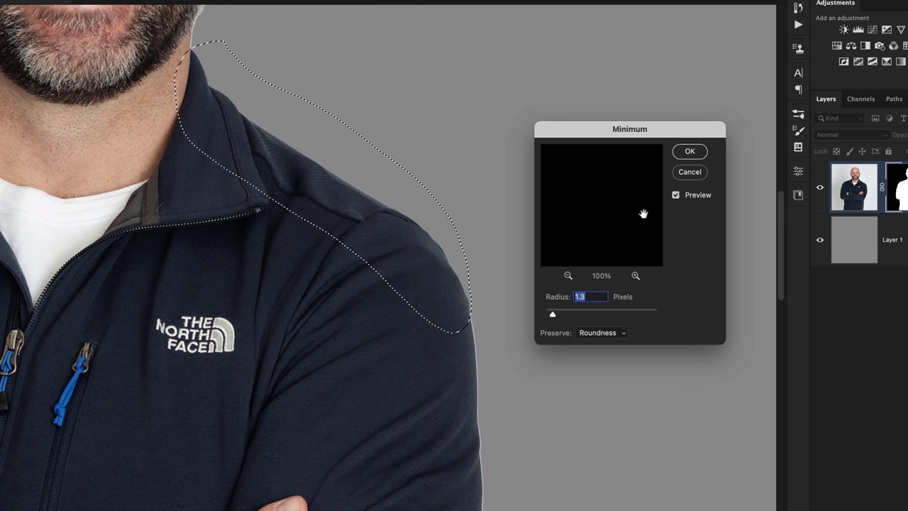
{"action": "left_click", "coordinate": [691, 151]}
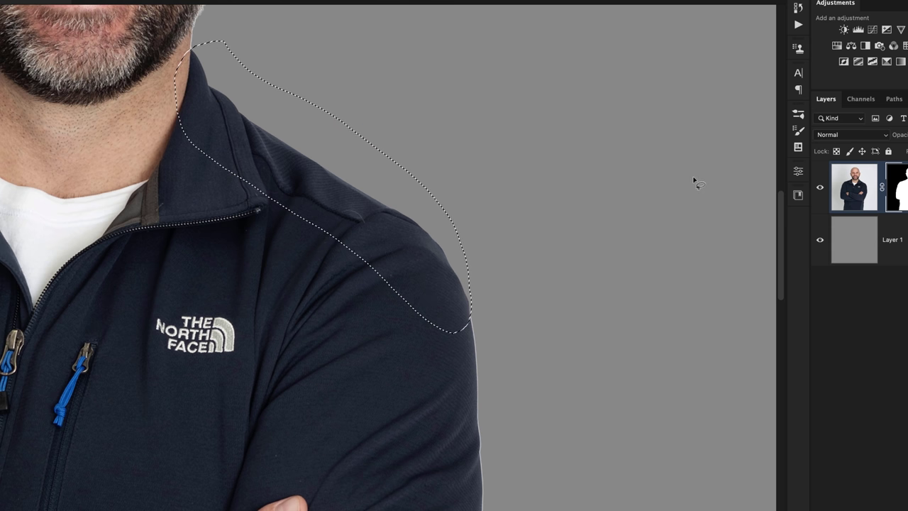
{"action": "left_click", "coordinate": [569, 189]}
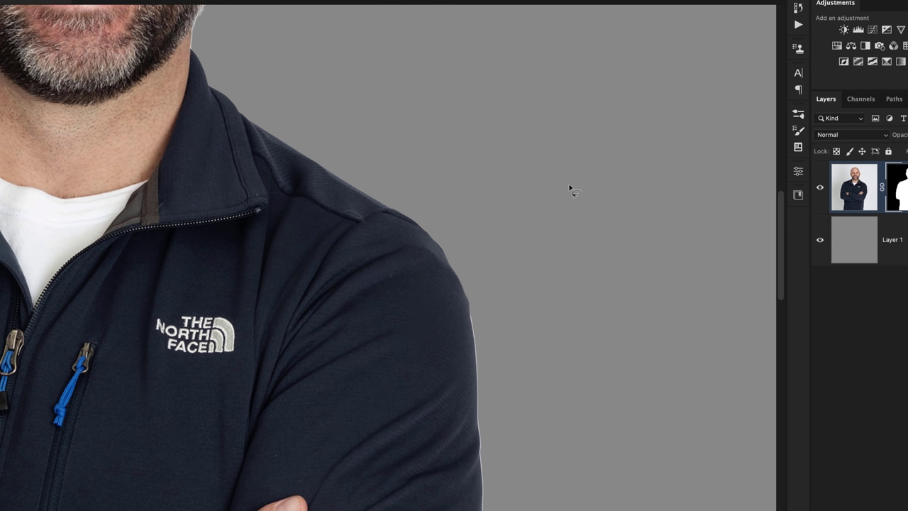
{"action": "scroll", "coordinate": [517, 355], "scroll_direction": "up", "scroll_amount": 4}
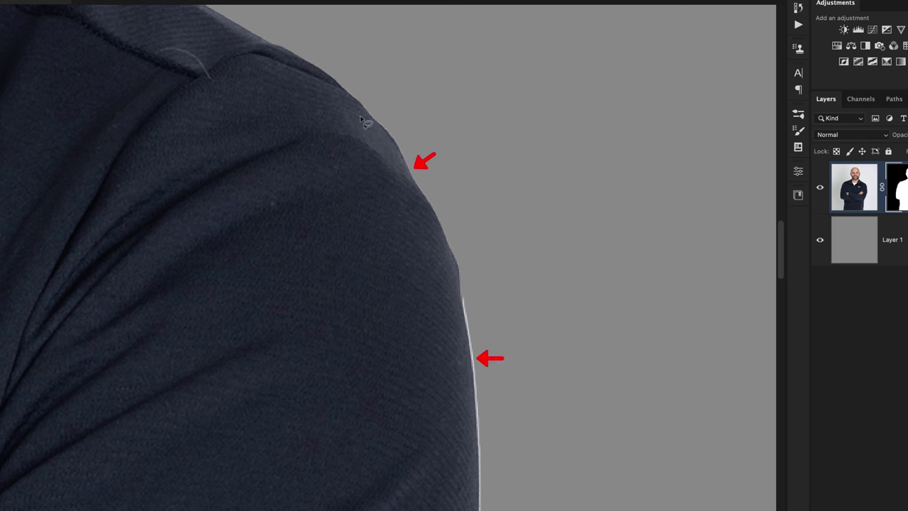
{"action": "scroll", "coordinate": [440, 282], "scroll_direction": "down", "scroll_amount": 4}
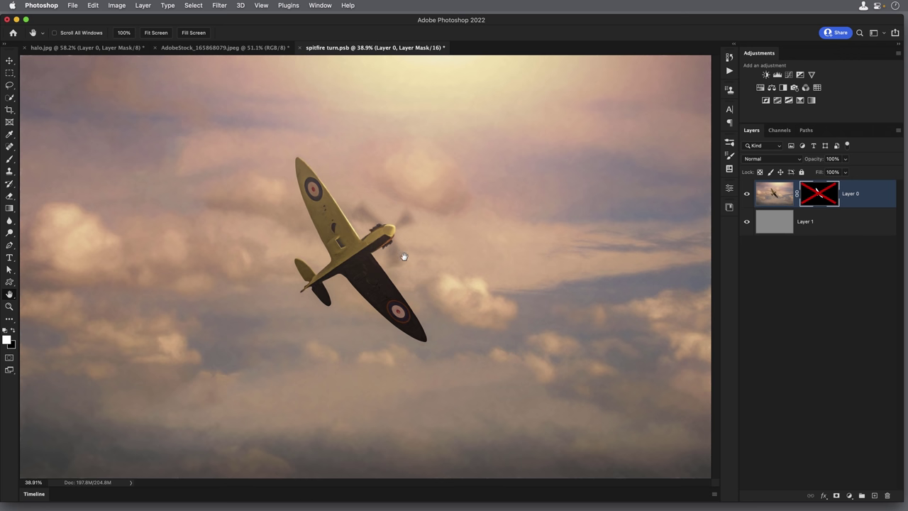
- Re-enable the disabled layer mask on the Spitfire layer and inspect the cutout edge around the aircraft's tail
{"action": "key", "text": "v"}
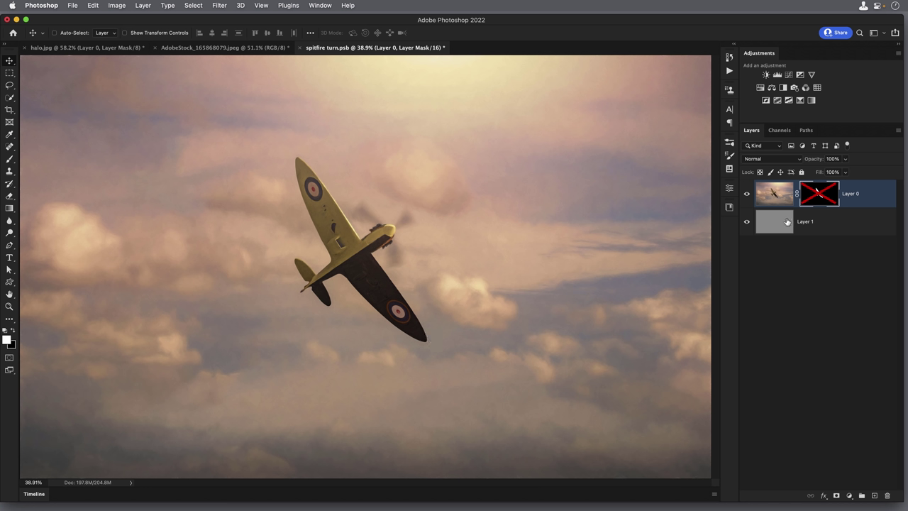
{"action": "left_click", "coordinate": [818, 194], "text": "shift"}
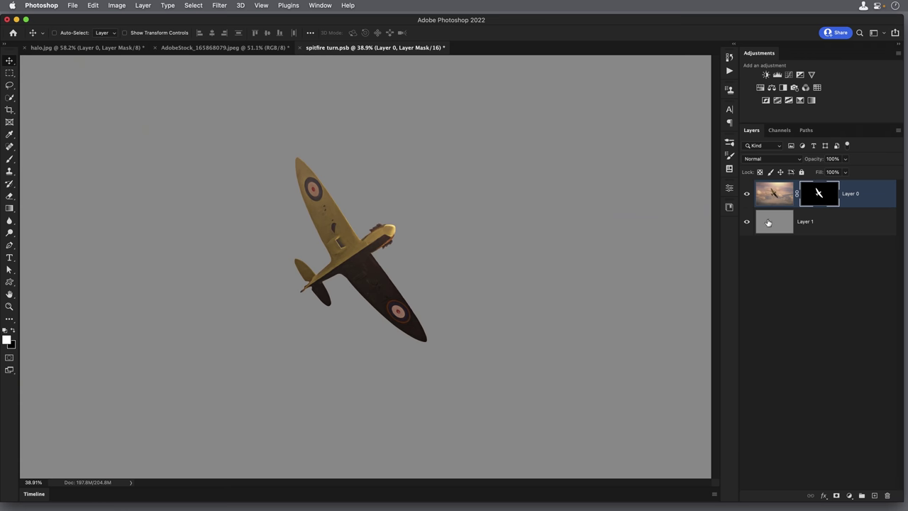
{"action": "left_click_drag", "start_coordinate": [317, 294], "coordinate": [397, 312]}
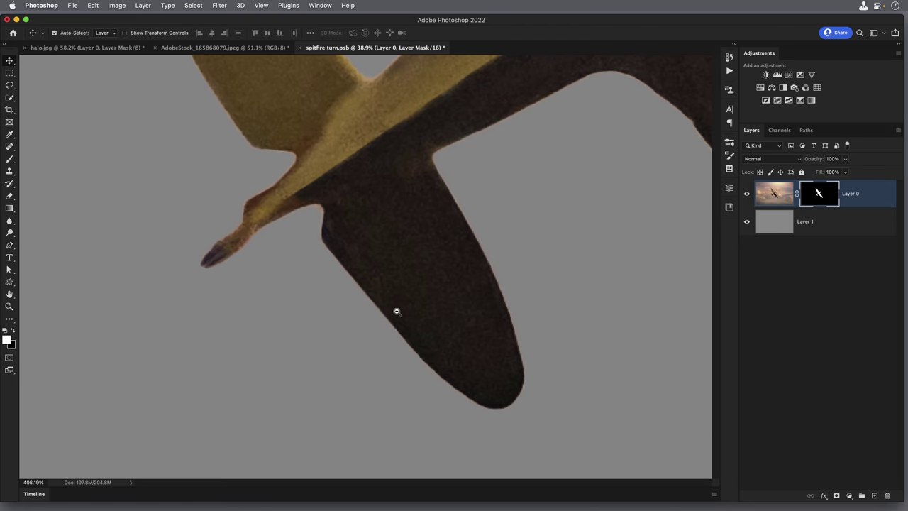
{"action": "scroll", "coordinate": [334, 291], "scroll_direction": "right", "scroll_amount": 3}
{"action": "scroll", "coordinate": [336, 291], "scroll_direction": "down", "scroll_amount": 2}
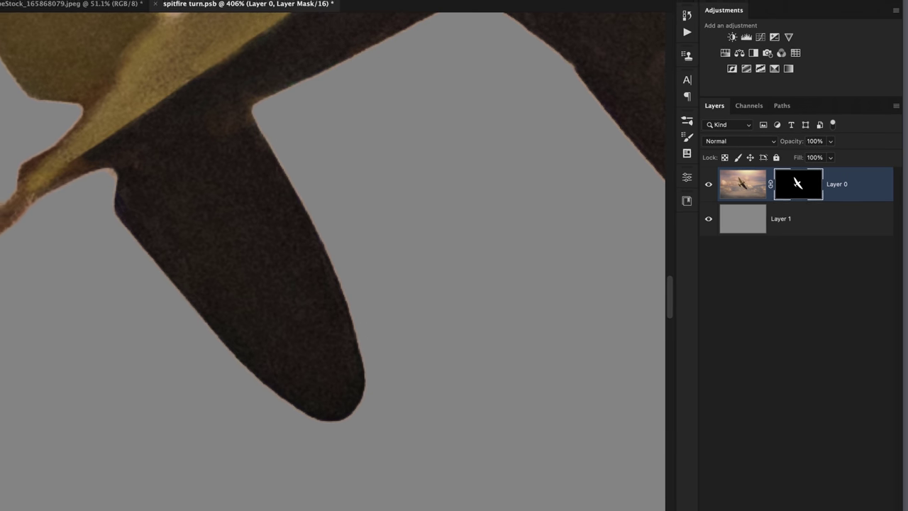
- Use the Minimum filter on the Spitfire's mask to shrink its edge, with a 1.2 px radius and Roundness preserved
{"action": "left_click", "coordinate": [219, 5]}
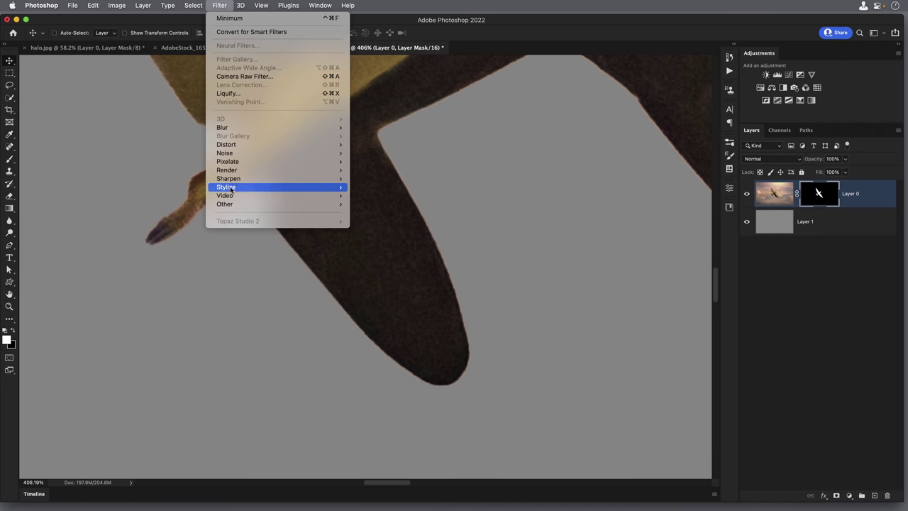
{"action": "mouse_move", "coordinate": [234, 204]}
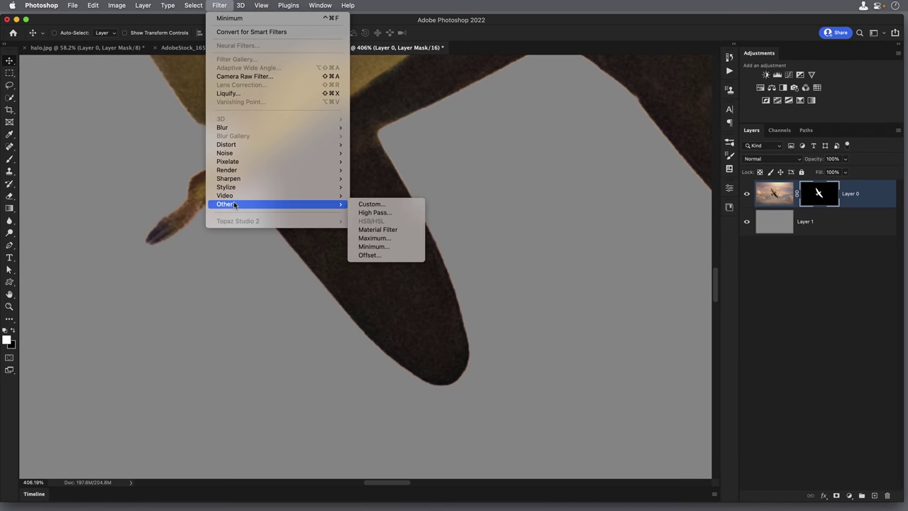
{"action": "left_click", "coordinate": [371, 247]}
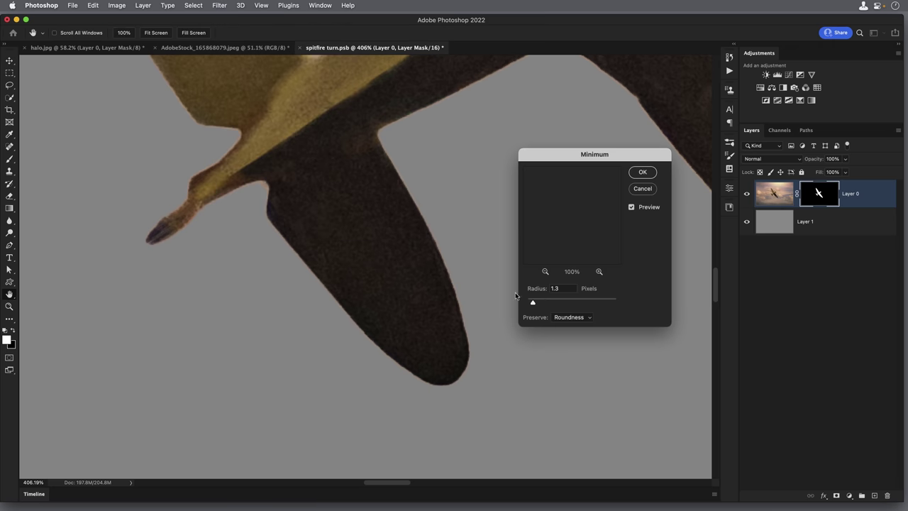
{"action": "left_click_drag", "start_coordinate": [535, 303], "coordinate": [531, 306]}
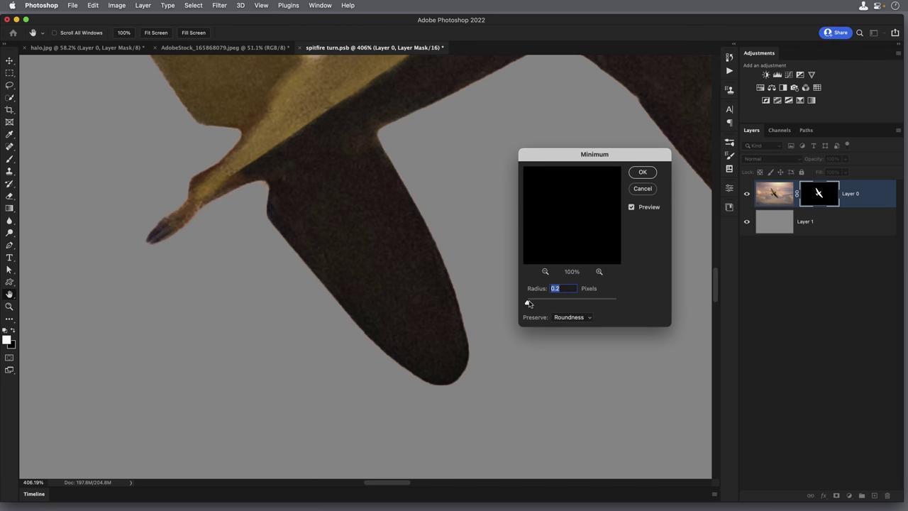
{"action": "left_click", "coordinate": [441, 218]}
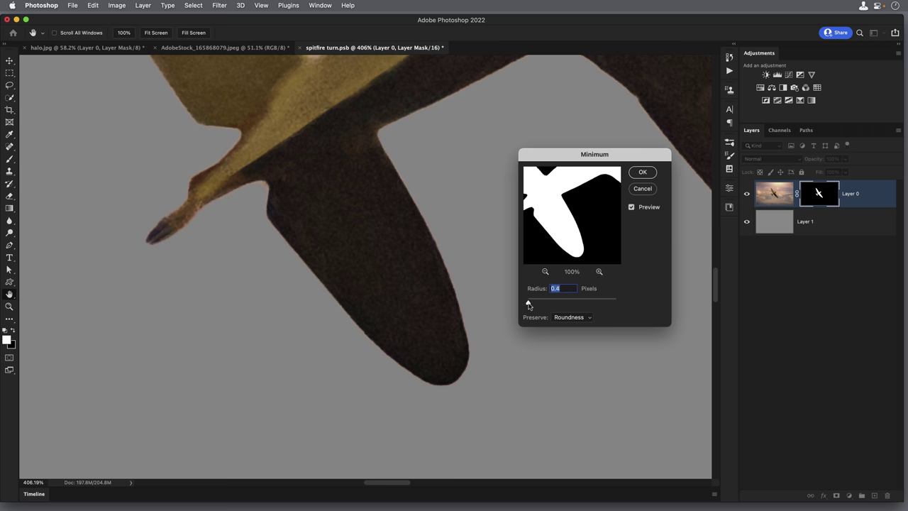
{"action": "left_click_drag", "start_coordinate": [531, 304], "coordinate": [532, 304]}
{"action": "left_click_drag", "start_coordinate": [532, 304], "coordinate": [533, 303]}
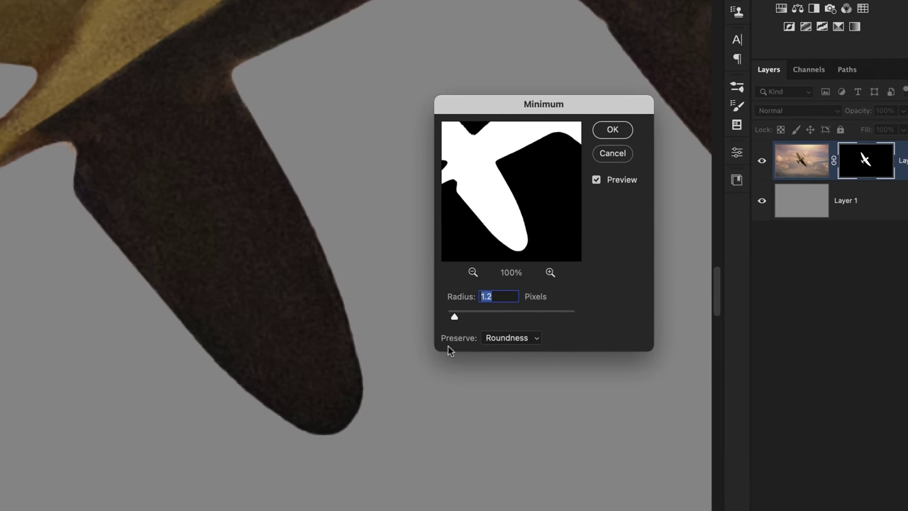
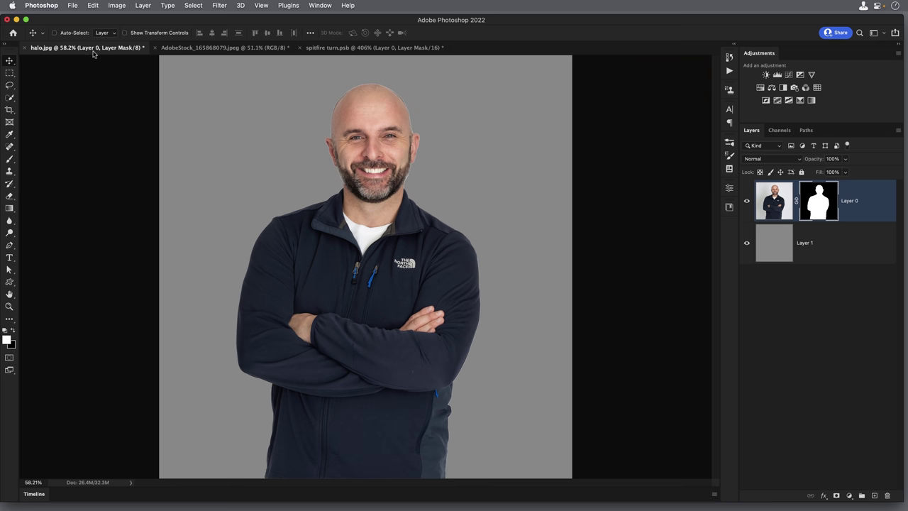
- Preview the Minimum filter around the man's face in halo.jpg with a 1.6 px radius and Roundness preserved
{"action": "left_click_drag", "start_coordinate": [379, 137], "coordinate": [321, 186]}
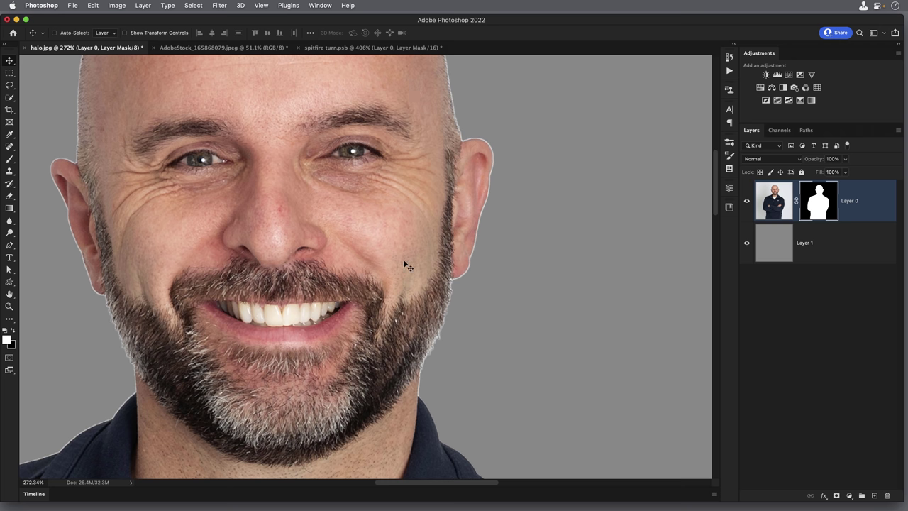
{"action": "left_click", "coordinate": [219, 6]}
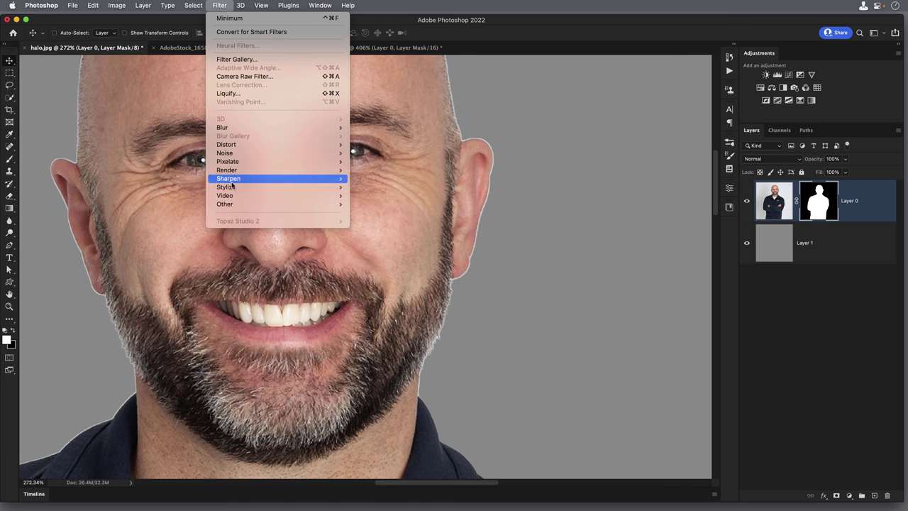
{"action": "mouse_move", "coordinate": [234, 205]}
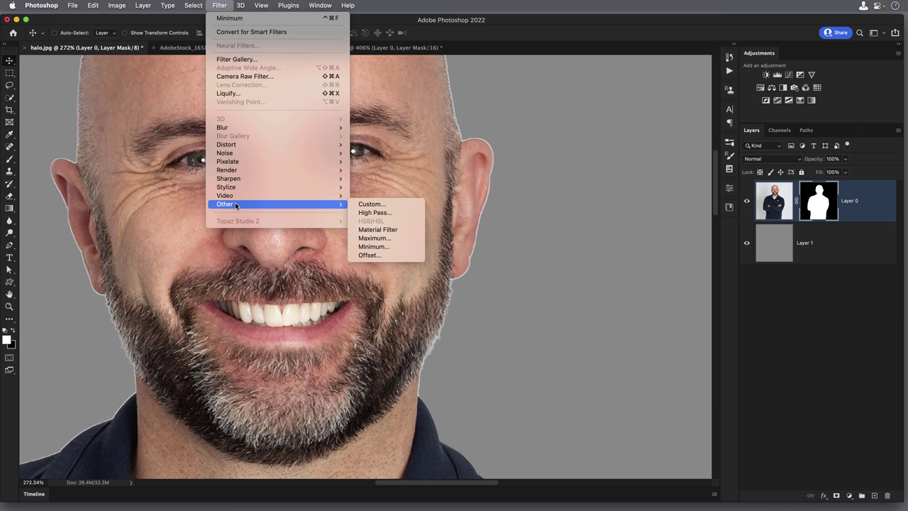
{"action": "left_click", "coordinate": [374, 247]}
{"action": "left_click_drag", "start_coordinate": [533, 304], "coordinate": [531, 304]}
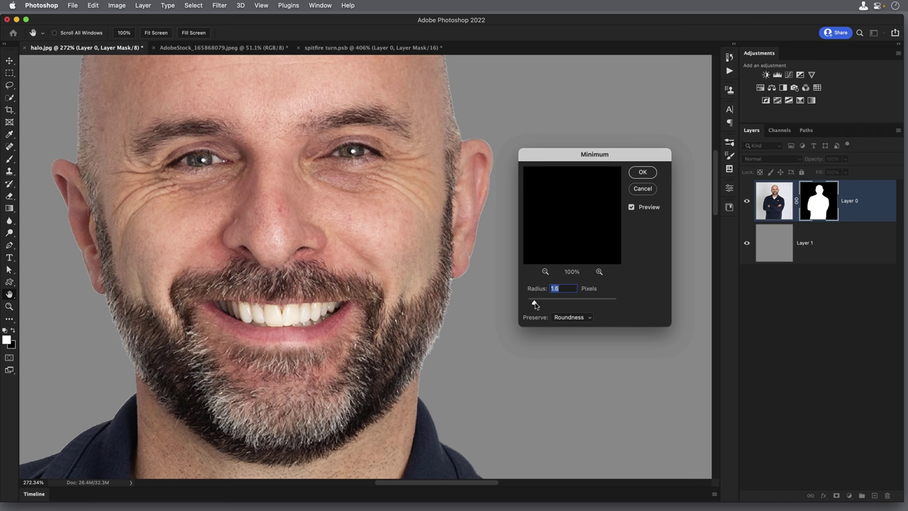
- Preserve Squareness in the Minimum filter, raise the radius to 10 pixels, and examine the mask edge at the ear
{"action": "left_click", "coordinate": [567, 318]}
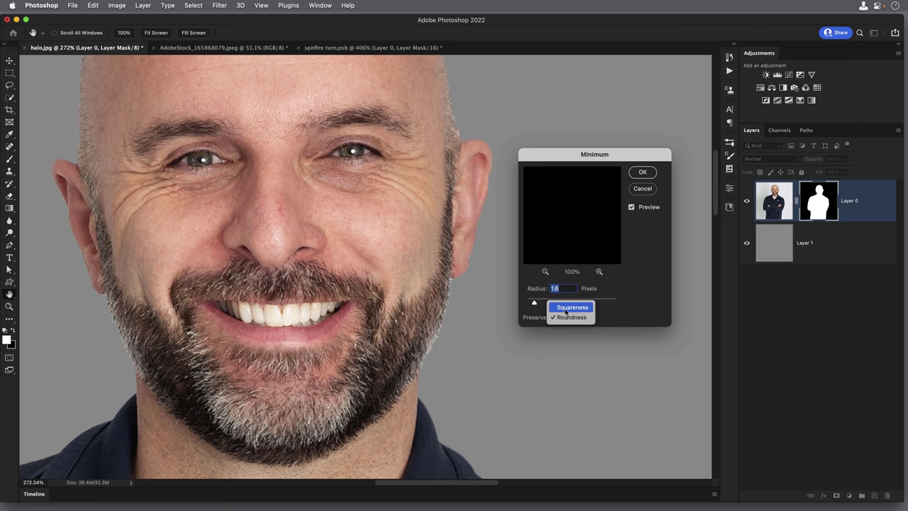
{"action": "left_click", "coordinate": [565, 309]}
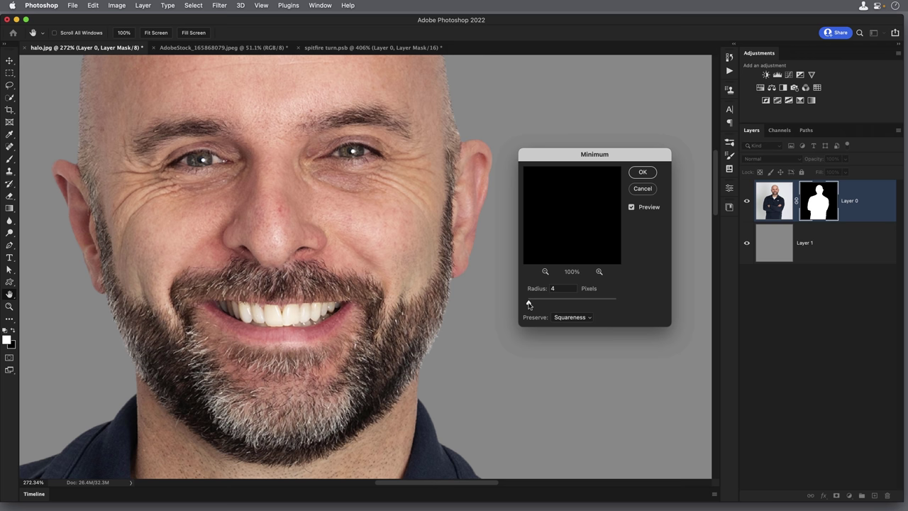
{"action": "left_click_drag", "start_coordinate": [531, 304], "coordinate": [534, 308]}
{"action": "scroll", "coordinate": [190, 206], "scroll_direction": "up", "scroll_amount": 4}
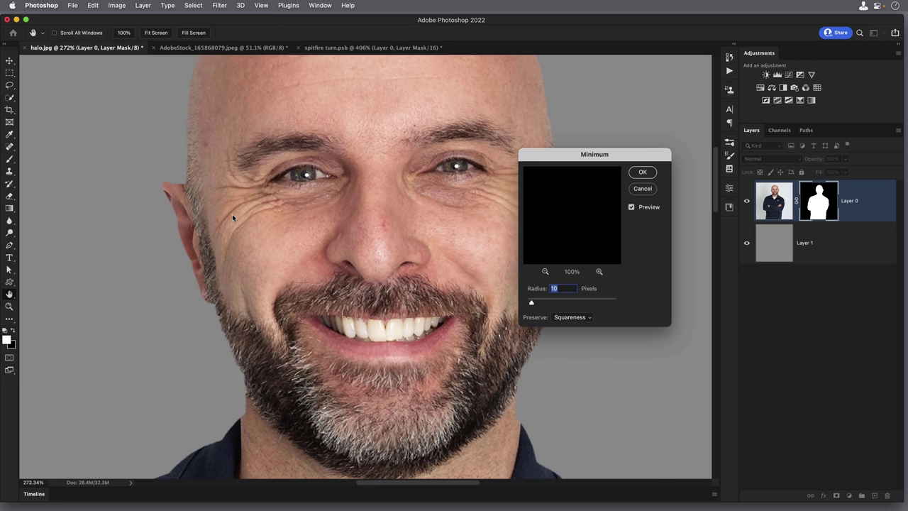
{"action": "scroll", "coordinate": [190, 206], "scroll_direction": "up", "scroll_amount": 2}
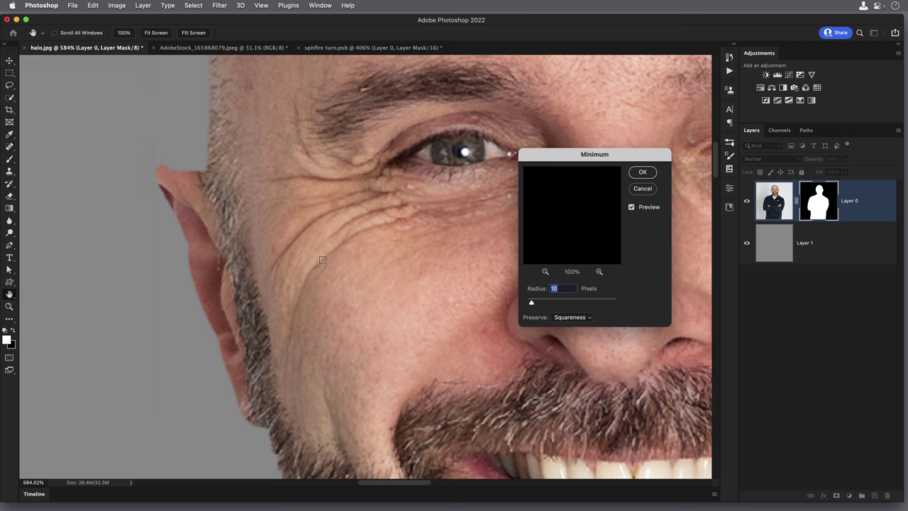
- Compare Roundness with Squareness for the Minimum filter at a 10 px radius around the man's ear
{"action": "left_click", "coordinate": [571, 319]}
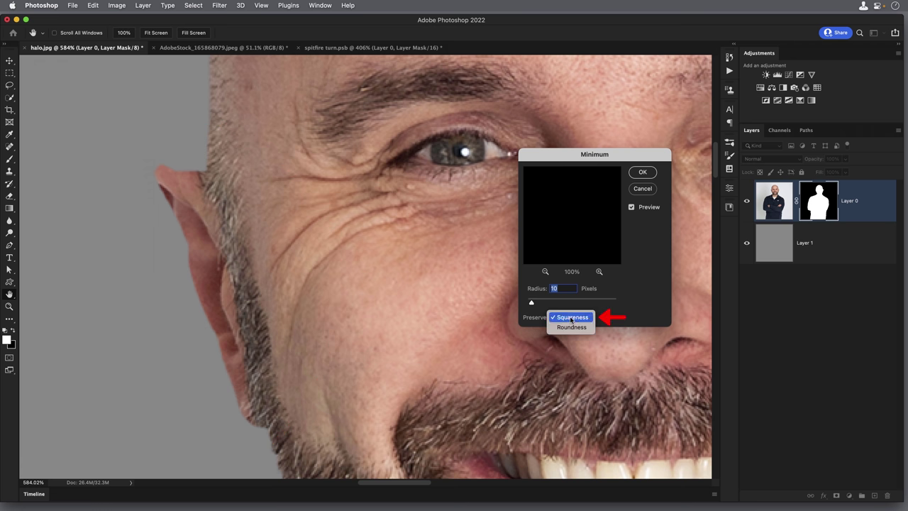
{"action": "left_click", "coordinate": [572, 327]}
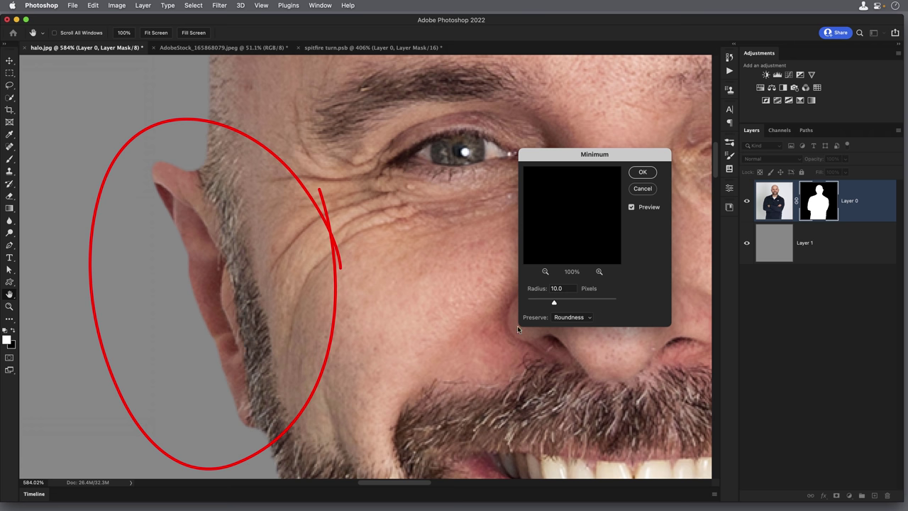
{"action": "left_click", "coordinate": [557, 318]}
{"action": "left_click", "coordinate": [560, 308]}
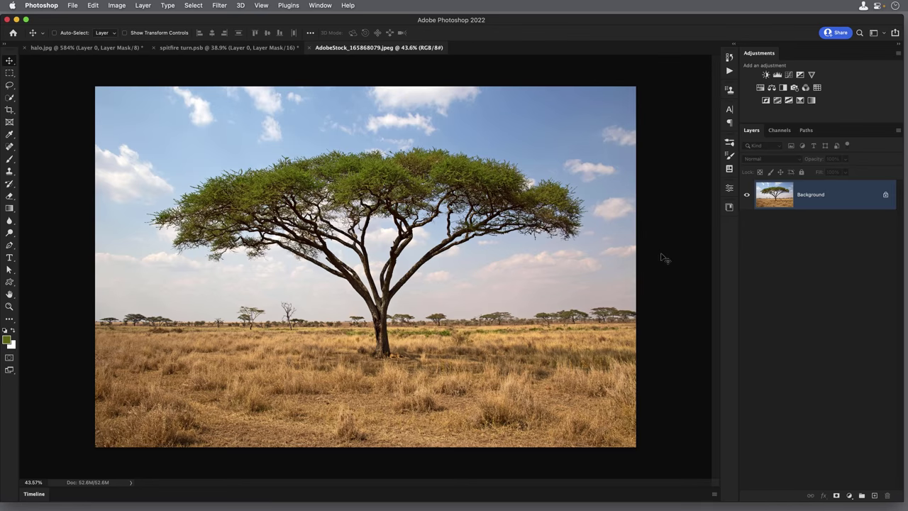
- Sample several greens of the acacia's canopy with Color Range on the savanna photo, using Sampled Colors
{"action": "left_click", "coordinate": [193, 7]}
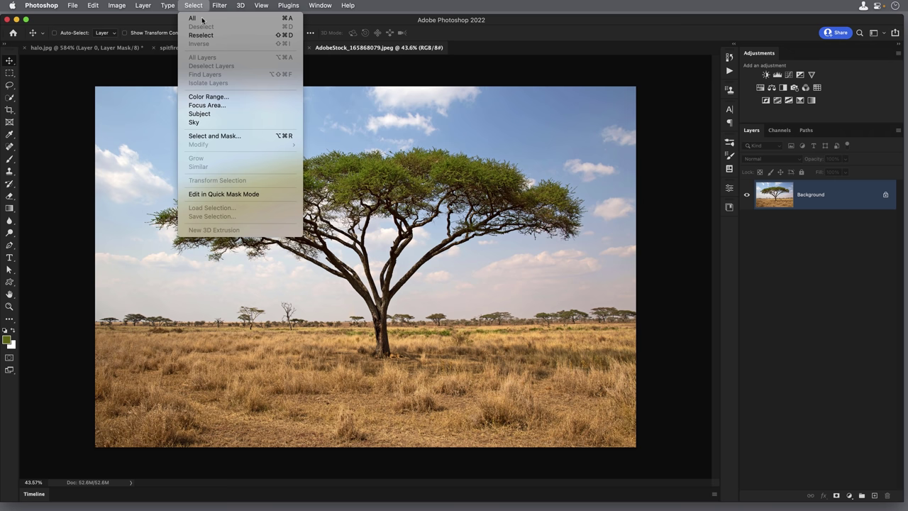
{"action": "left_click", "coordinate": [207, 96]}
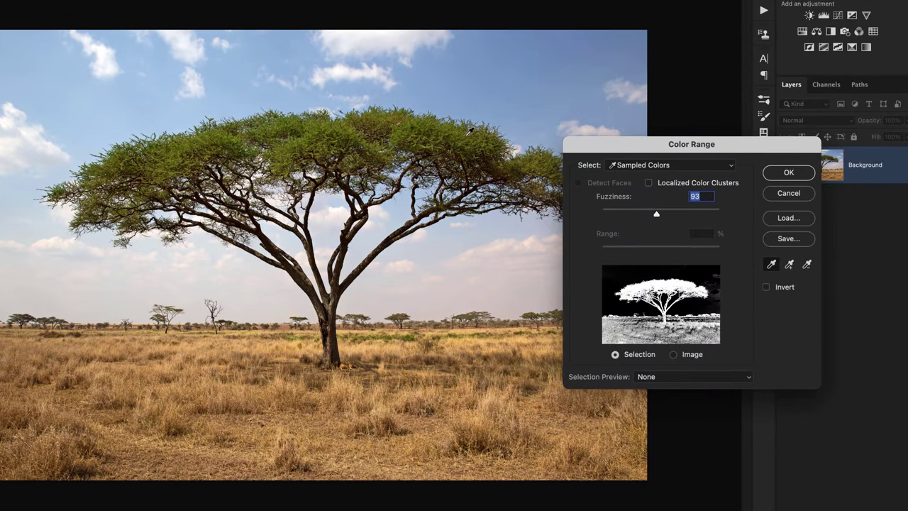
{"action": "left_click", "coordinate": [465, 136]}
{"action": "left_click", "coordinate": [367, 145], "text": "shift"}
{"action": "left_click", "coordinate": [331, 144], "text": "shift"}
{"action": "left_click", "coordinate": [329, 140], "text": "shift"}
{"action": "left_click", "coordinate": [327, 140], "text": "shift"}
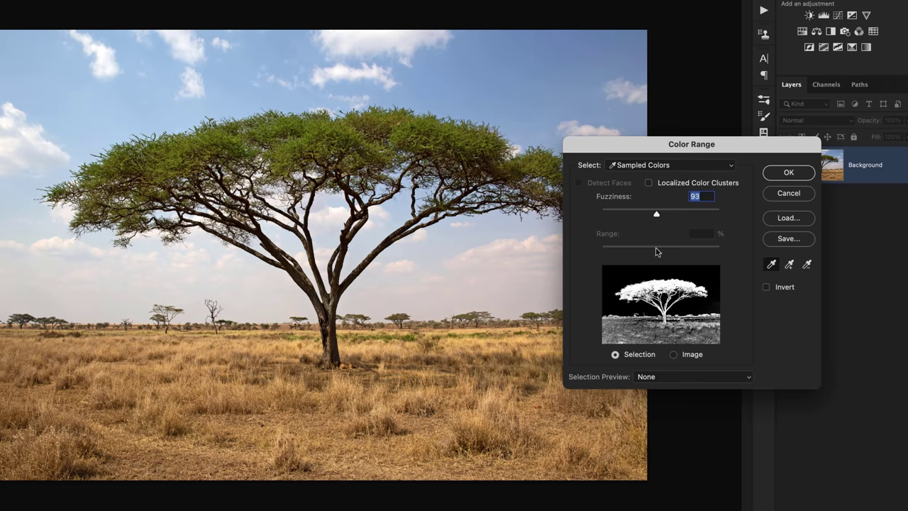
- Fine-tune the Color Range fuzziness for the tree and load the result as a selection
{"action": "mouse_move", "coordinate": [657, 216]}
{"action": "left_mouse_down"}
{"action": "mouse_move", "coordinate": [639, 215]}
{"action": "mouse_move", "coordinate": [679, 217]}
{"action": "mouse_move", "coordinate": [655, 216]}
{"action": "left_mouse_up"}
{"action": "left_click_drag", "start_coordinate": [654, 215], "coordinate": [657, 217]}
{"action": "left_click", "coordinate": [783, 174]}
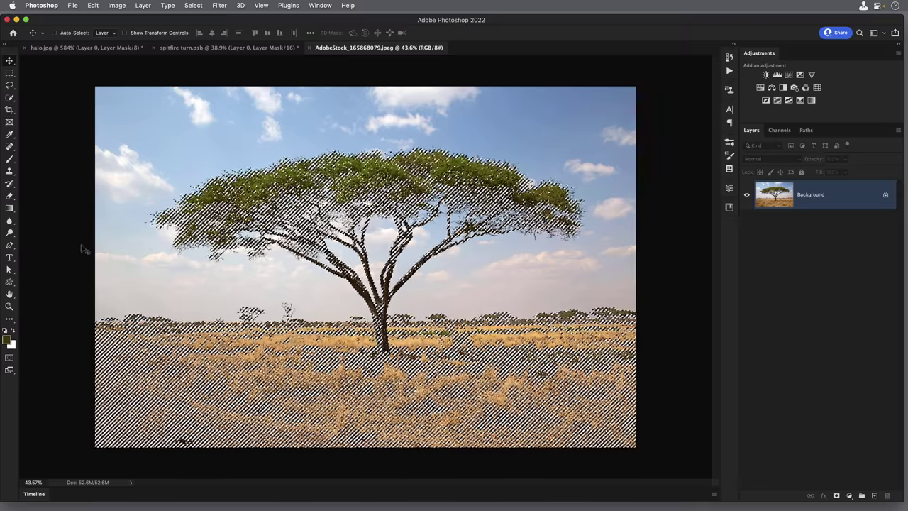
- Subtract the grassland and horizon around the tree's lower trunk from the selection with the Lasso tool
{"action": "key", "text": "l"}
{"action": "key", "text": "alt"}
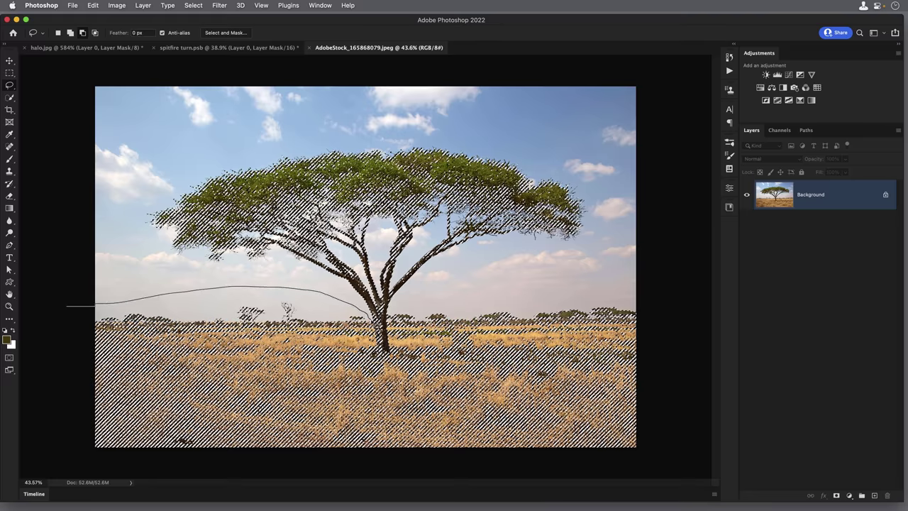
{"action": "mouse_move", "coordinate": [461, 291]}
{"action": "left_mouse_down"}
{"action": "mouse_move", "coordinate": [541, 276]}
{"action": "mouse_move", "coordinate": [613, 284]}
{"action": "mouse_move", "coordinate": [657, 313]}
{"action": "mouse_move", "coordinate": [671, 379]}
{"action": "mouse_move", "coordinate": [652, 440]}
{"action": "mouse_move", "coordinate": [641, 463]}
{"action": "mouse_move", "coordinate": [582, 474]}
{"action": "left_mouse_up"}
{"action": "mouse_move", "coordinate": [454, 474]}
{"action": "left_mouse_down"}
{"action": "mouse_move", "coordinate": [121, 472]}
{"action": "mouse_move", "coordinate": [63, 462]}
{"action": "mouse_move", "coordinate": [66, 306]}
{"action": "left_mouse_up"}
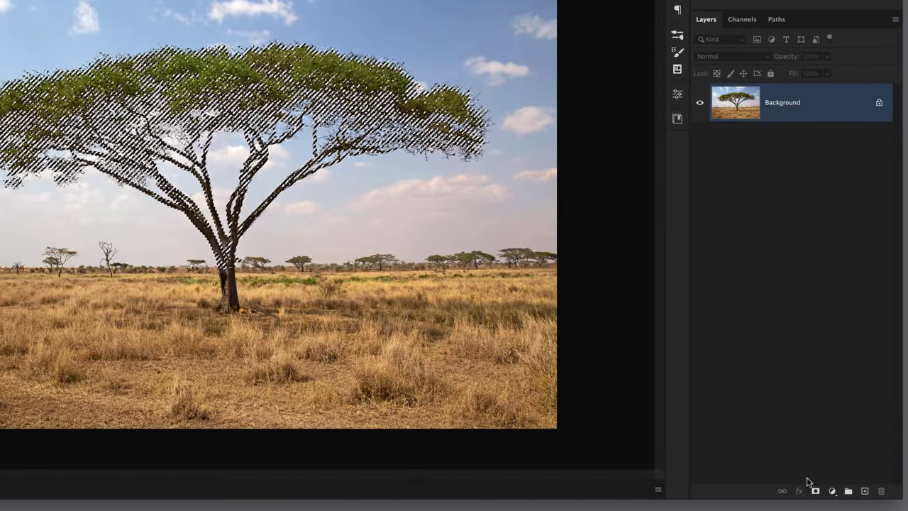
- Turn the tree selection into a layer mask on the savanna photo and inspect the cutout
{"action": "left_click", "coordinate": [815, 491]}
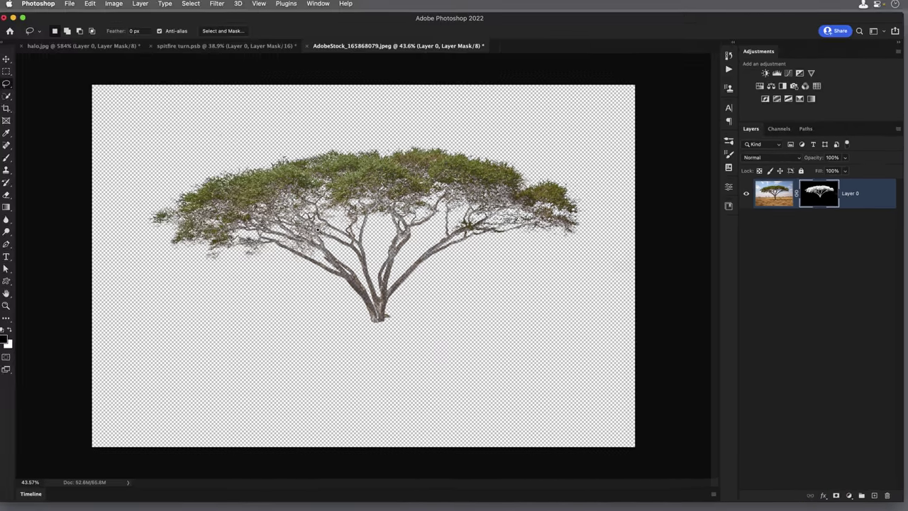
{"action": "scroll", "coordinate": [318, 229], "scroll_direction": "up", "scroll_amount": 5}
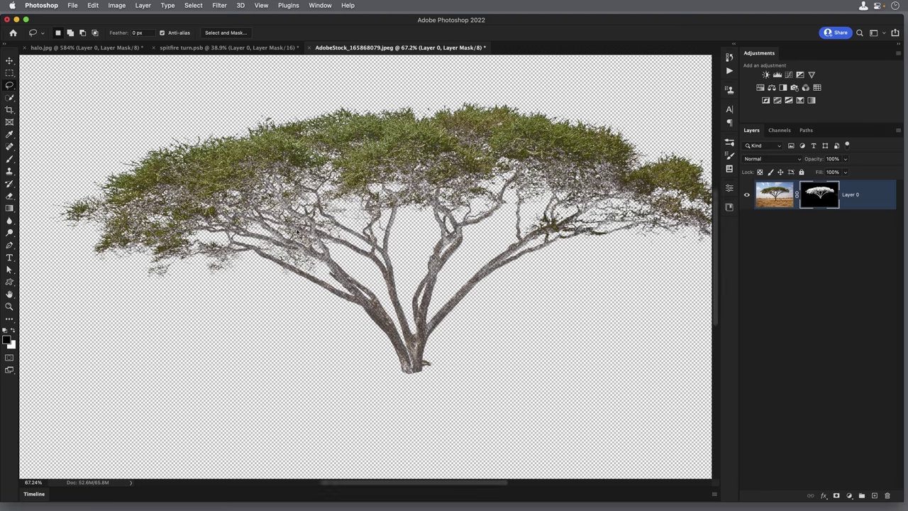
{"action": "scroll", "coordinate": [379, 240], "scroll_direction": "down", "scroll_amount": 3}
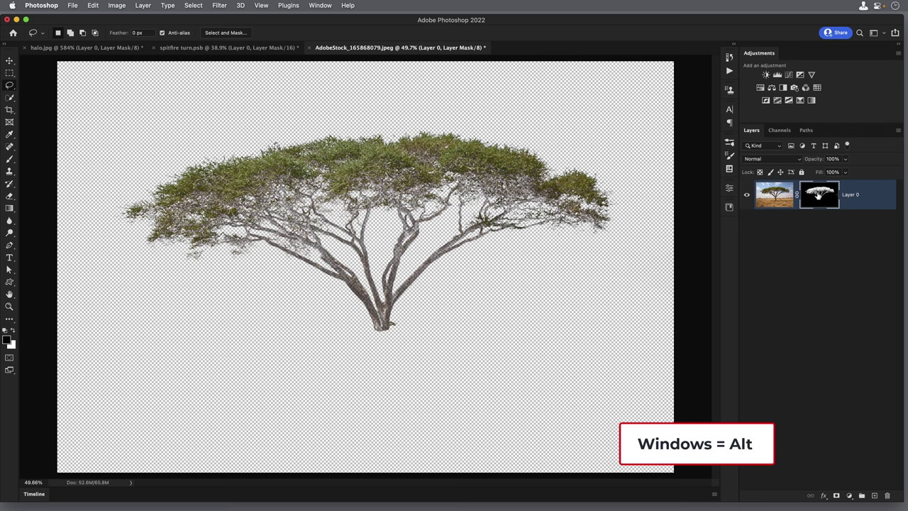
- Show the layer mask alone and paint black over the gray patch right of the tree with the Brush in Normal mode
{"action": "left_click", "coordinate": [818, 196], "text": "alt"}
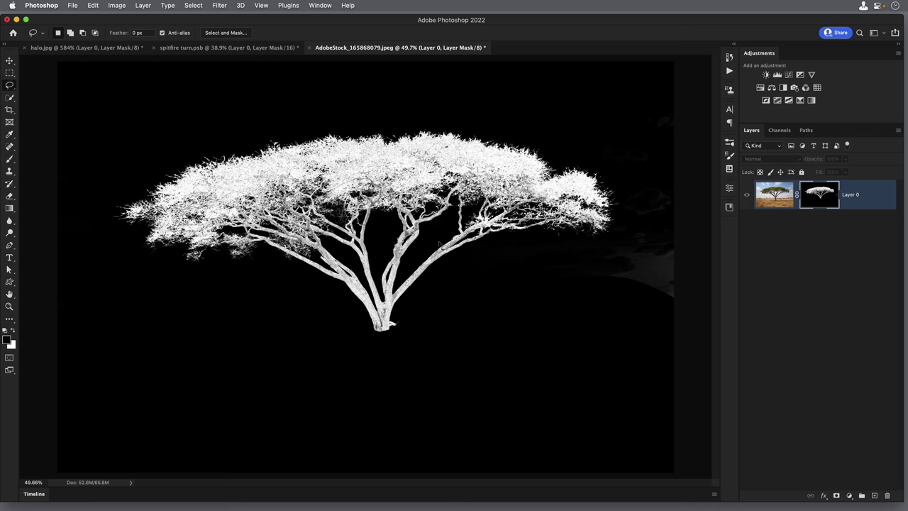
{"action": "key", "text": "b"}
{"action": "scroll", "coordinate": [651, 286], "scroll_direction": "up", "scroll_amount": 2}
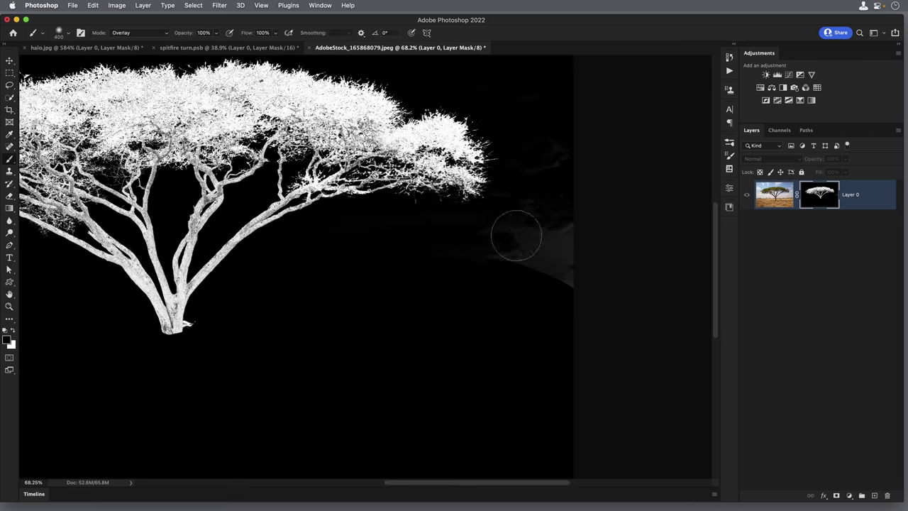
{"action": "left_click", "coordinate": [124, 33]}
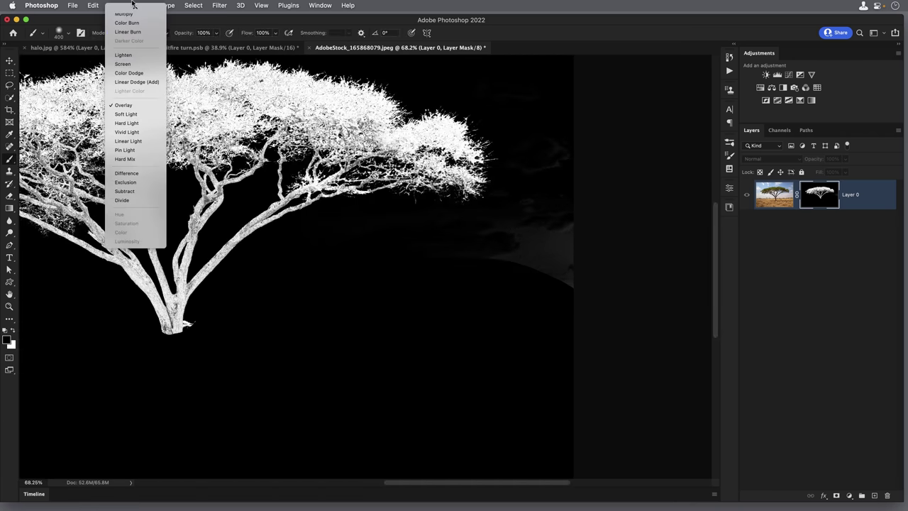
{"action": "left_click", "coordinate": [128, 7]}
{"action": "mouse_move", "coordinate": [497, 261]}
{"action": "left_mouse_down"}
{"action": "mouse_move", "coordinate": [545, 281]}
{"action": "mouse_move", "coordinate": [552, 256]}
{"action": "mouse_move", "coordinate": [566, 252]}
{"action": "mouse_move", "coordinate": [572, 289]}
{"action": "mouse_move", "coordinate": [529, 238]}
{"action": "mouse_move", "coordinate": [478, 239]}
{"action": "mouse_move", "coordinate": [505, 264]}
{"action": "mouse_move", "coordinate": [534, 247]}
{"action": "mouse_move", "coordinate": [536, 217]}
{"action": "mouse_move", "coordinate": [506, 200]}
{"action": "mouse_move", "coordinate": [521, 249]}
{"action": "mouse_move", "coordinate": [535, 228]}
{"action": "mouse_move", "coordinate": [488, 189]}
{"action": "left_mouse_up"}
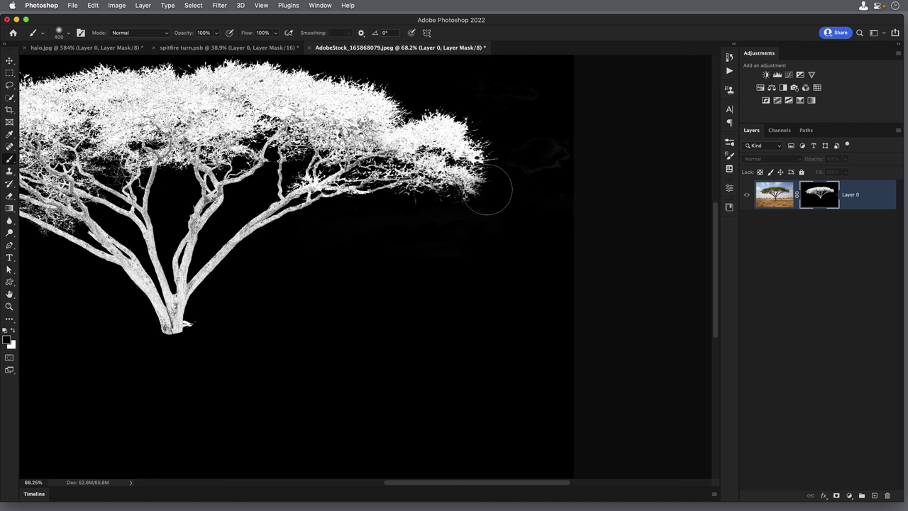
{"action": "key", "text": "super+z"}
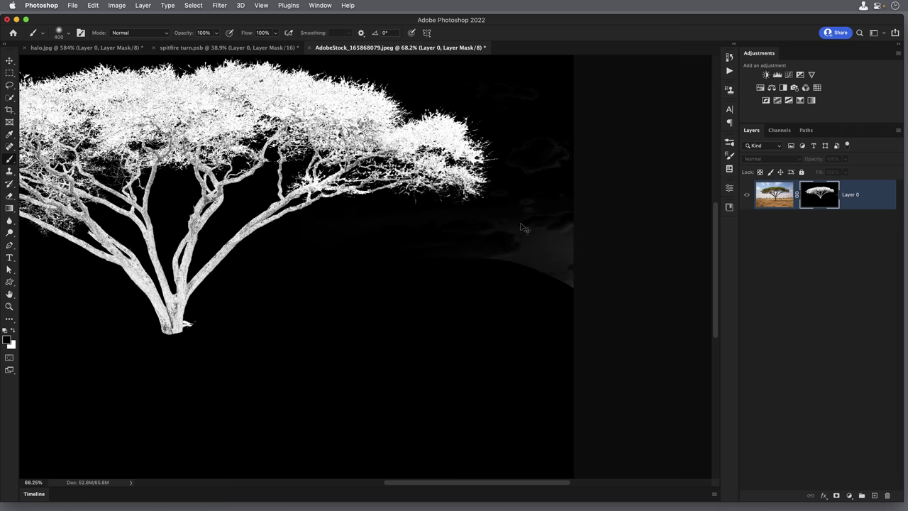
{"action": "mouse_move", "coordinate": [532, 260]}
{"action": "left_mouse_down"}
{"action": "mouse_move", "coordinate": [562, 249]}
{"action": "mouse_move", "coordinate": [558, 234]}
{"action": "mouse_move", "coordinate": [488, 270]}
{"action": "mouse_move", "coordinate": [528, 252]}
{"action": "mouse_move", "coordinate": [575, 186]}
{"action": "mouse_move", "coordinate": [564, 176]}
{"action": "mouse_move", "coordinate": [530, 219]}
{"action": "mouse_move", "coordinate": [553, 301]}
{"action": "left_mouse_up"}
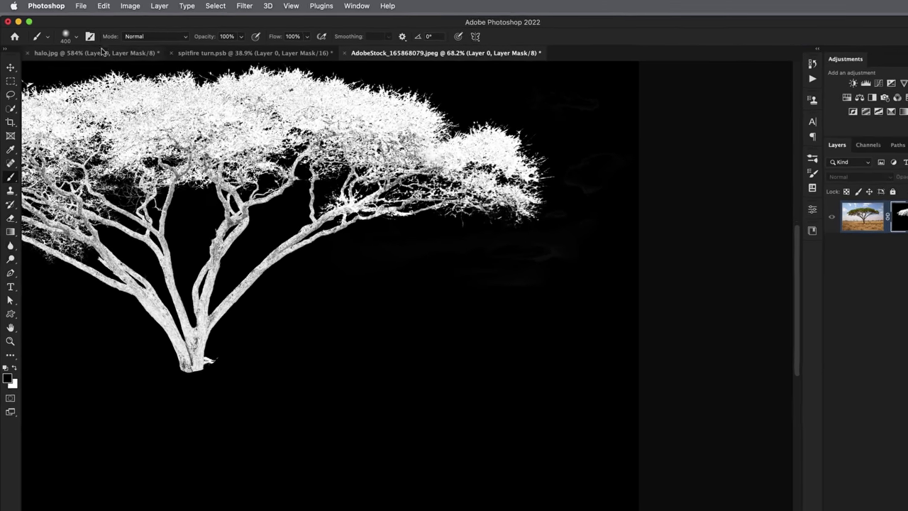
- Set the brush to Overlay mode and paint black over the faint haze beside the canopy's right edge
{"action": "left_click", "coordinate": [162, 39]}
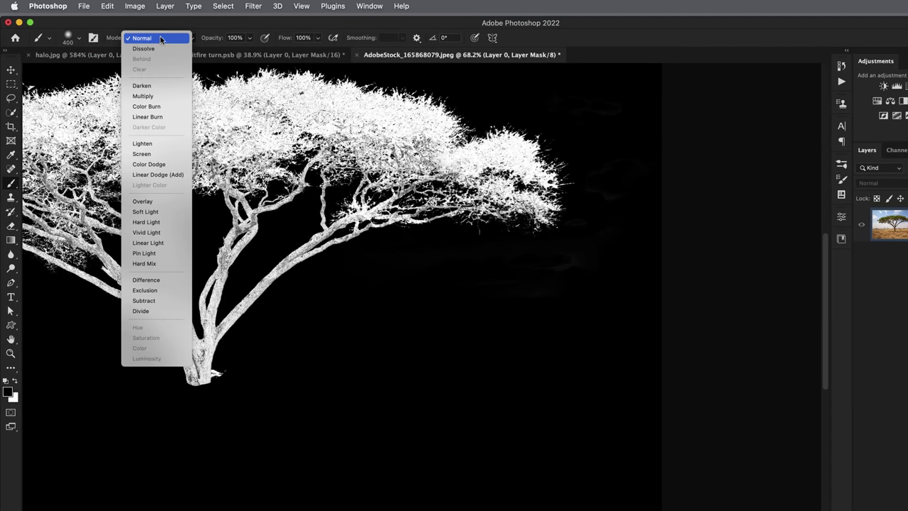
{"action": "left_click", "coordinate": [154, 202]}
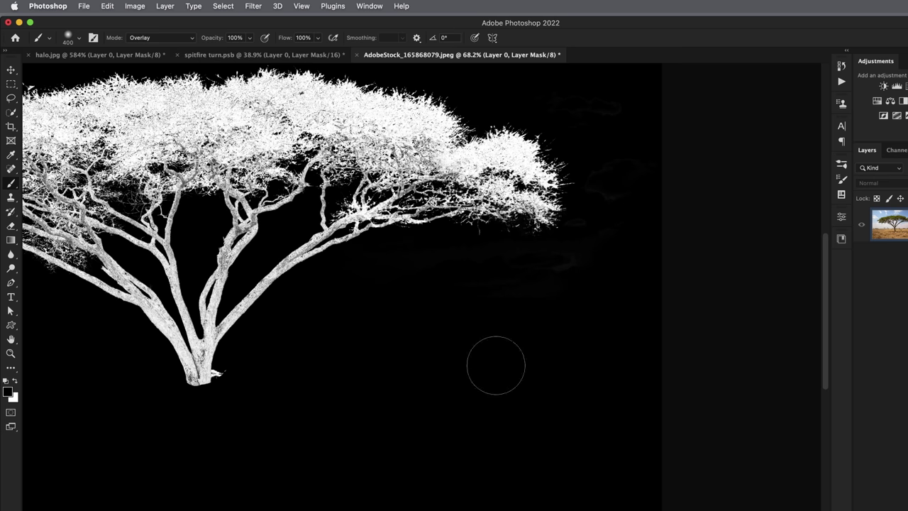
{"action": "mouse_move", "coordinate": [612, 227]}
{"action": "left_mouse_down"}
{"action": "mouse_move", "coordinate": [584, 95]}
{"action": "mouse_move", "coordinate": [522, 128]}
{"action": "mouse_move", "coordinate": [529, 118]}
{"action": "mouse_move", "coordinate": [520, 138]}
{"action": "left_mouse_up"}
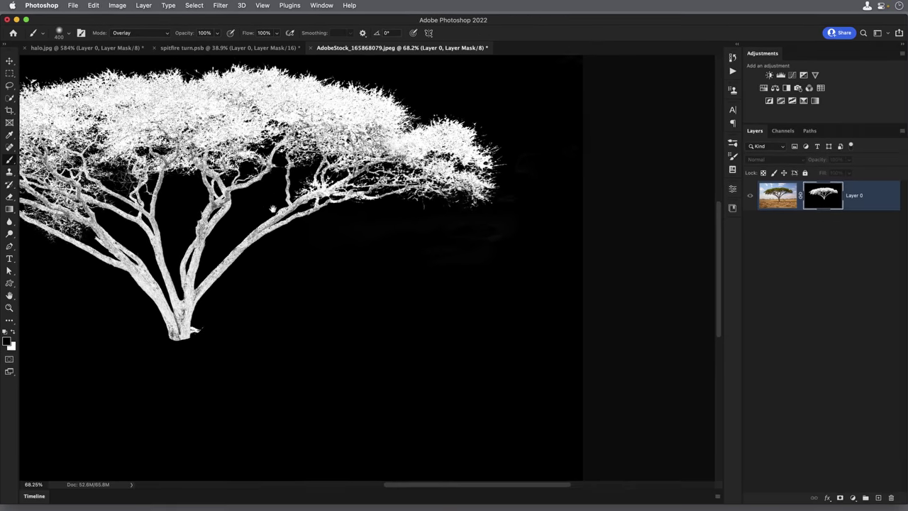
- Make white the foreground color and paint over the canopy, branches and trunk on the mask in Overlay mode
{"action": "key", "text": "super+0"}
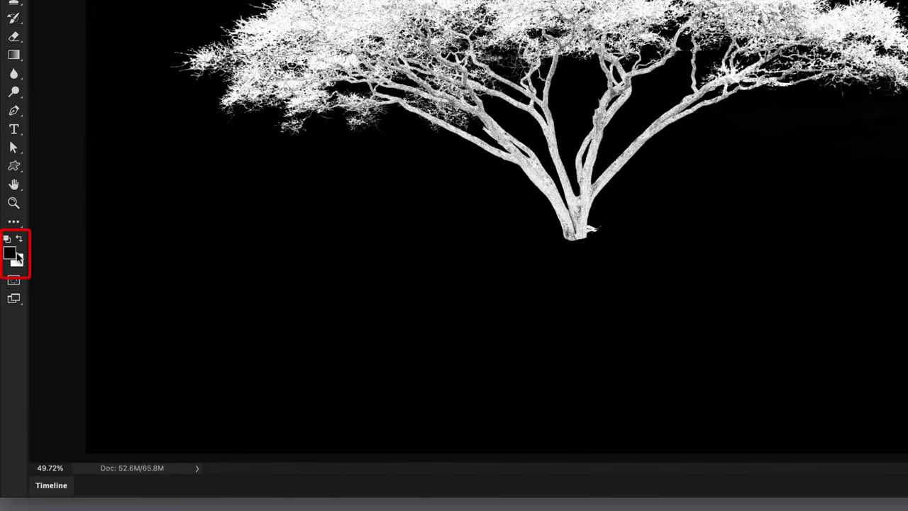
{"action": "left_click", "coordinate": [20, 241]}
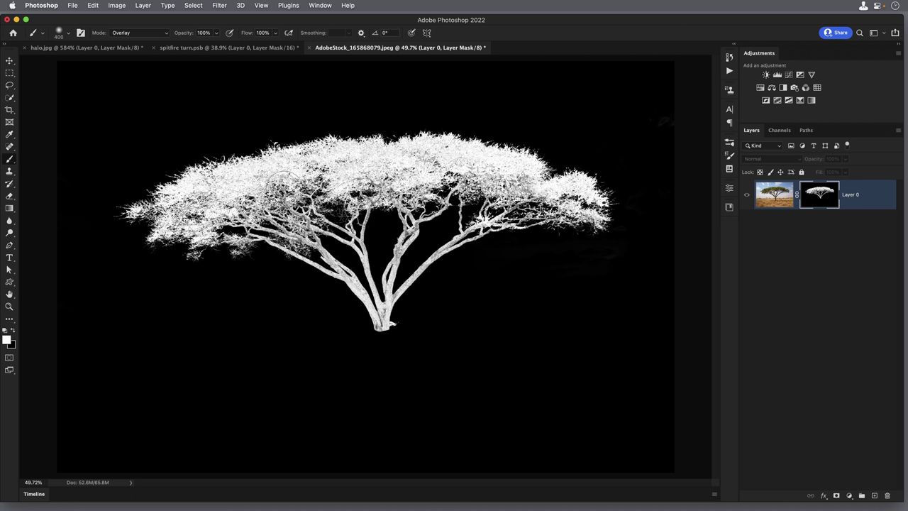
{"action": "mouse_move", "coordinate": [256, 178]}
{"action": "left_mouse_down"}
{"action": "mouse_move", "coordinate": [363, 254]}
{"action": "mouse_move", "coordinate": [305, 209]}
{"action": "mouse_move", "coordinate": [323, 234]}
{"action": "mouse_move", "coordinate": [255, 220]}
{"action": "mouse_move", "coordinate": [163, 238]}
{"action": "mouse_move", "coordinate": [135, 213]}
{"action": "mouse_move", "coordinate": [312, 165]}
{"action": "mouse_move", "coordinate": [235, 125]}
{"action": "mouse_move", "coordinate": [467, 156]}
{"action": "mouse_move", "coordinate": [348, 206]}
{"action": "mouse_move", "coordinate": [351, 242]}
{"action": "mouse_move", "coordinate": [390, 202]}
{"action": "mouse_move", "coordinate": [411, 256]}
{"action": "mouse_move", "coordinate": [440, 227]}
{"action": "mouse_move", "coordinate": [490, 238]}
{"action": "mouse_move", "coordinate": [520, 228]}
{"action": "mouse_move", "coordinate": [475, 181]}
{"action": "mouse_move", "coordinate": [497, 227]}
{"action": "mouse_move", "coordinate": [561, 213]}
{"action": "mouse_move", "coordinate": [548, 186]}
{"action": "mouse_move", "coordinate": [596, 195]}
{"action": "mouse_move", "coordinate": [560, 178]}
{"action": "mouse_move", "coordinate": [496, 181]}
{"action": "mouse_move", "coordinate": [394, 156]}
{"action": "mouse_move", "coordinate": [440, 206]}
{"action": "mouse_move", "coordinate": [376, 257]}
{"action": "mouse_move", "coordinate": [410, 216]}
{"action": "mouse_move", "coordinate": [384, 316]}
{"action": "mouse_move", "coordinate": [259, 222]}
{"action": "mouse_move", "coordinate": [375, 193]}
{"action": "mouse_move", "coordinate": [254, 170]}
{"action": "left_mouse_up"}
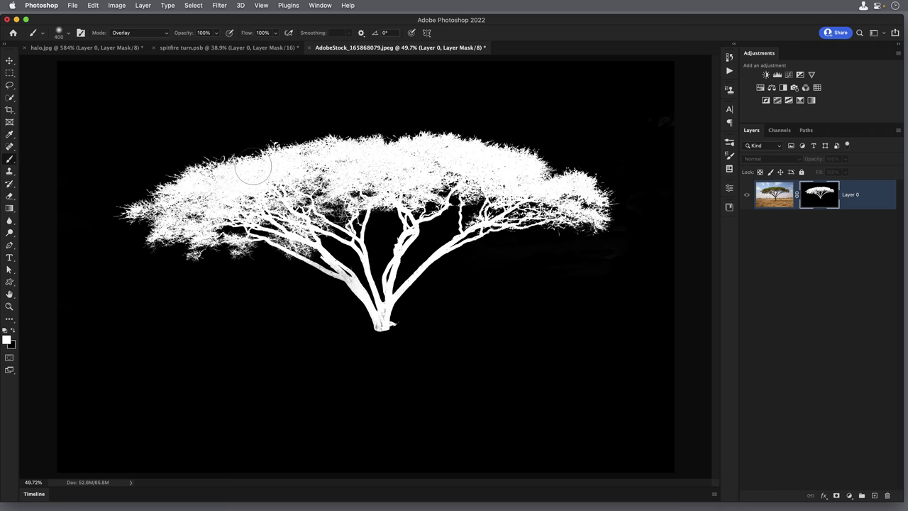
- Clear the leftover haze around the tree with a 500 px black brush and leave the mask-only view
{"action": "key", "text": "]"}
{"action": "key", "text": "x"}
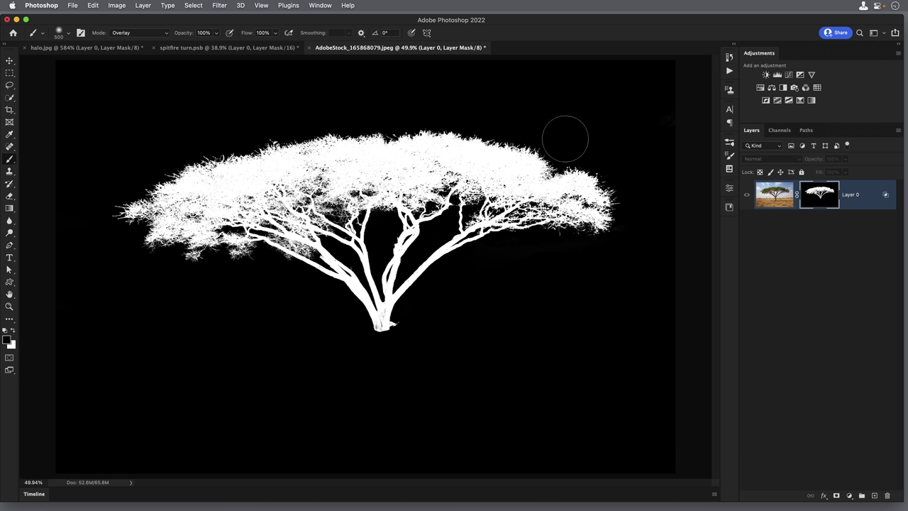
{"action": "left_click", "coordinate": [816, 202], "text": "alt"}
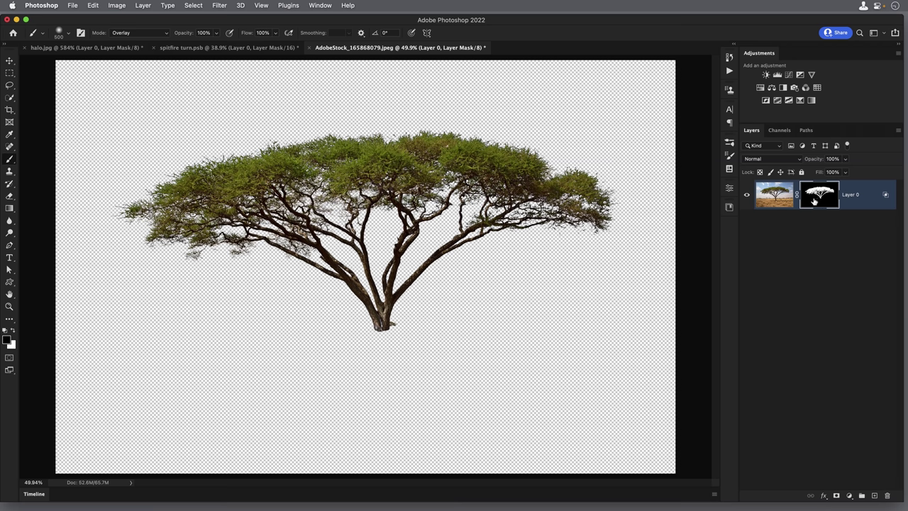
- Add a new layer beneath the tree and fill it with 50% Gray in Normal mode at 100% opacity
{"action": "left_click", "coordinate": [874, 496]}
{"action": "left_click", "coordinate": [93, 6]}
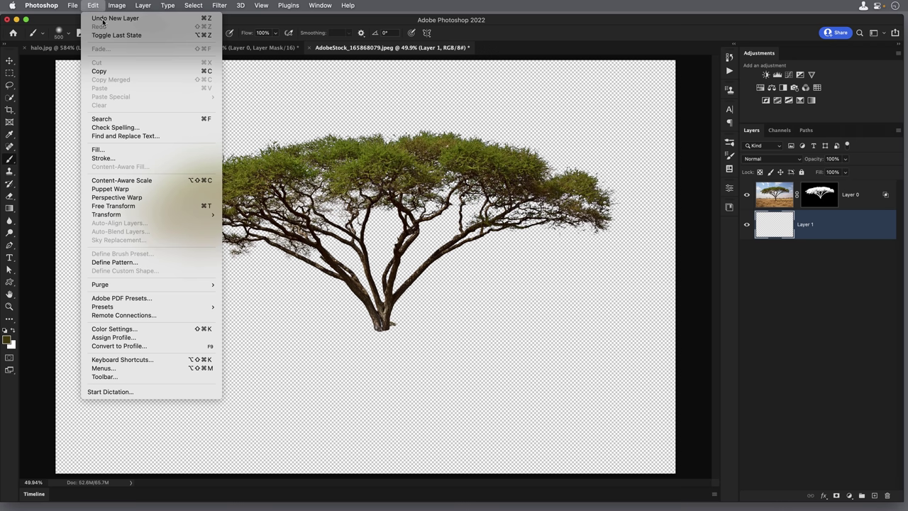
{"action": "left_click", "coordinate": [119, 152]}
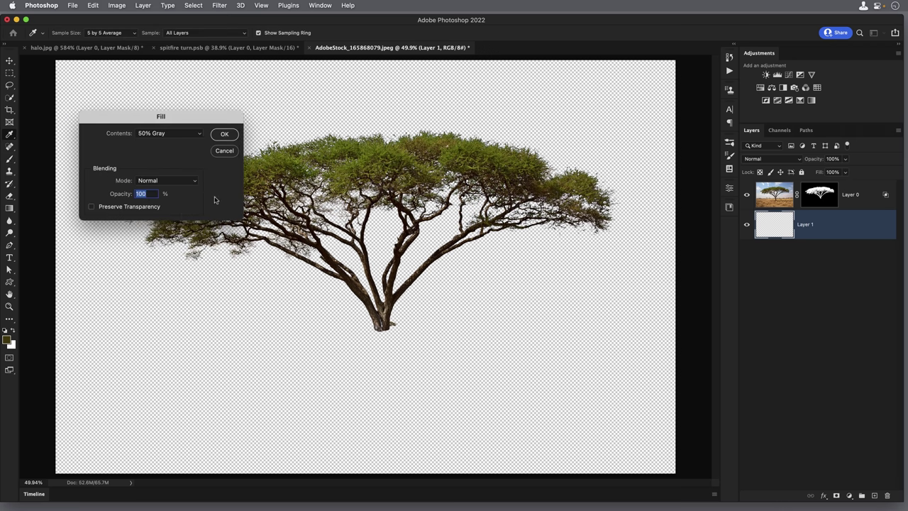
{"action": "left_click", "coordinate": [219, 135]}
{"action": "key", "text": "b"}
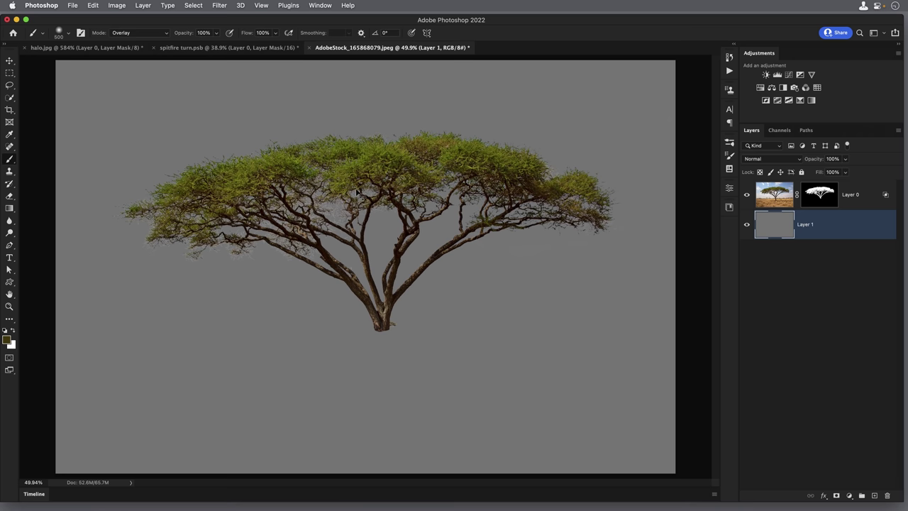
- Add an Inner Glow layer style to the masked tree layer, keeping the canopy's edge in view
{"action": "key", "text": "super+equal"}
{"action": "scroll", "coordinate": [379, 142], "scroll_direction": "up", "scroll_amount": 5}
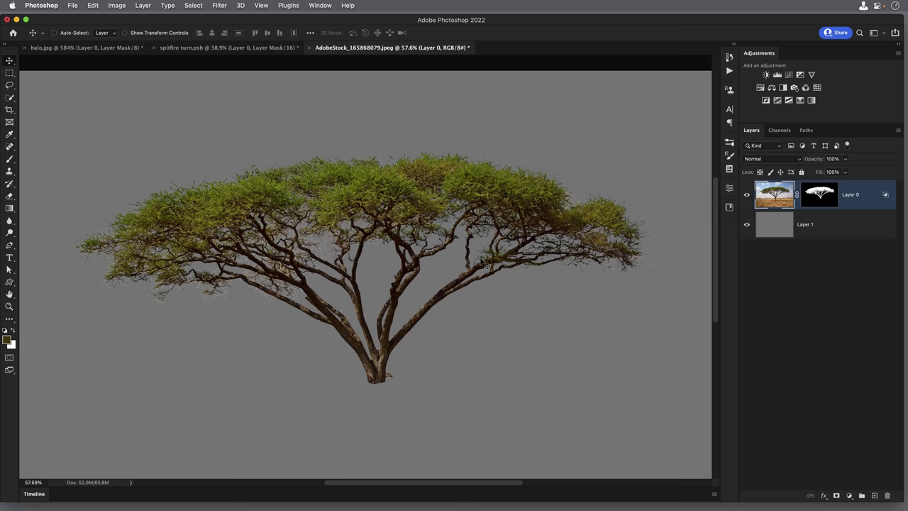
{"action": "left_click_drag", "start_coordinate": [324, 159], "coordinate": [383, 192]}
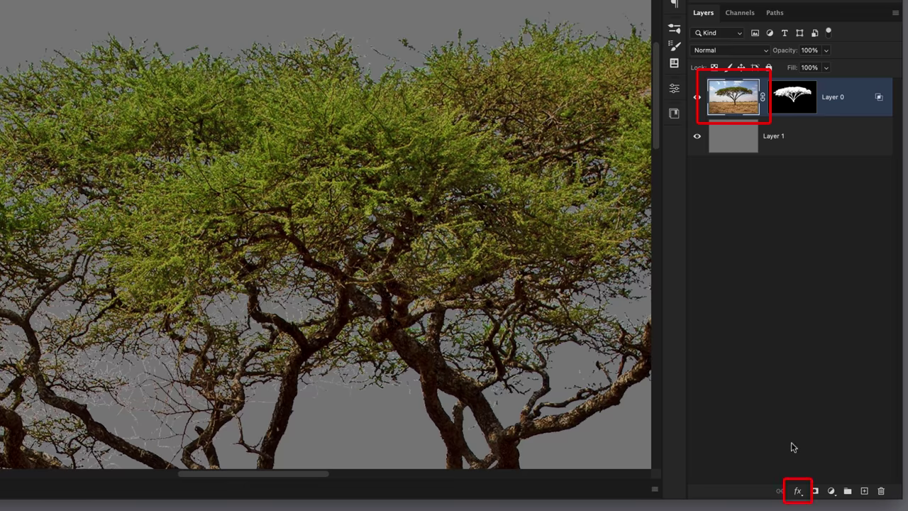
{"action": "left_click", "coordinate": [797, 494]}
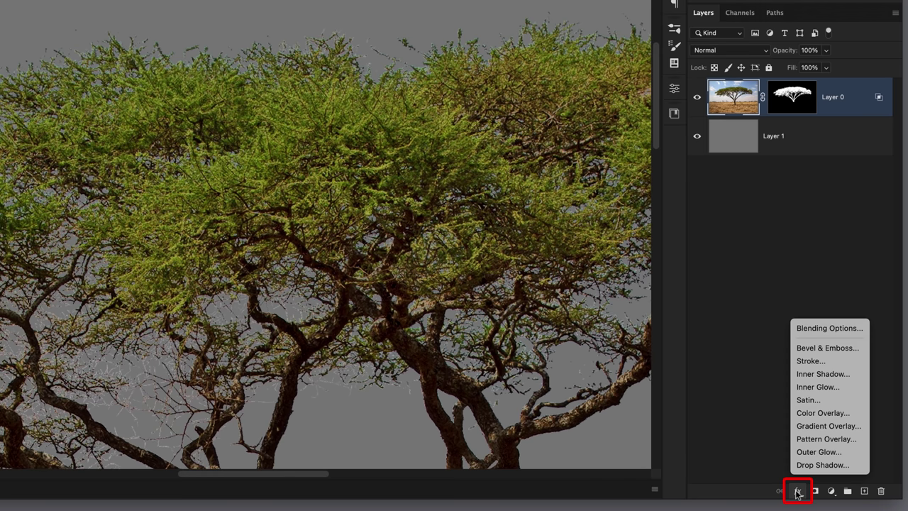
{"action": "left_click", "coordinate": [806, 388]}
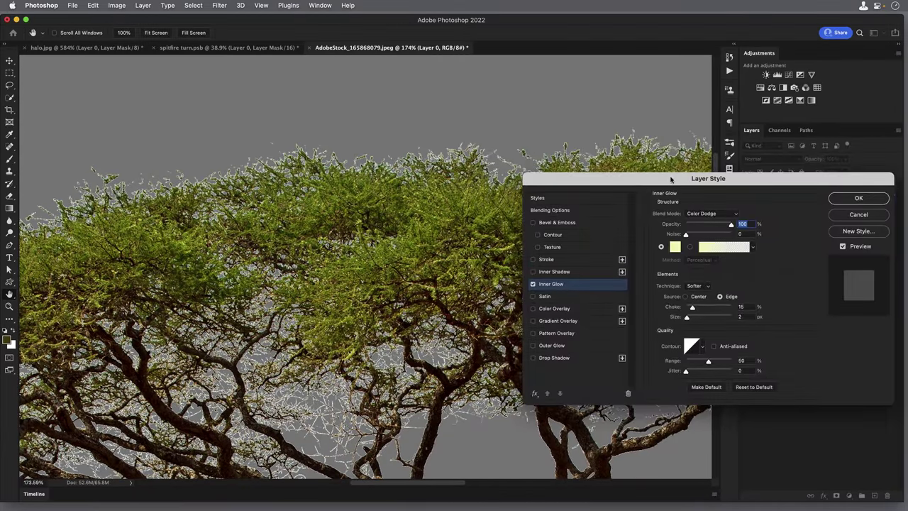
{"action": "left_click_drag", "start_coordinate": [671, 180], "coordinate": [649, 139]}
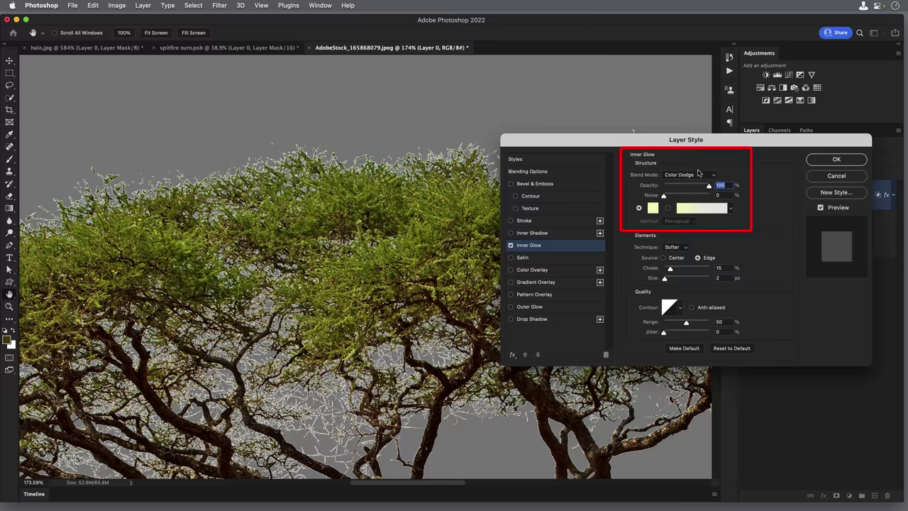
- Set the Inner Glow blend mode to Normal and its color to canopy green 6e782b, sampled from the leaves
{"action": "left_click", "coordinate": [678, 177]}
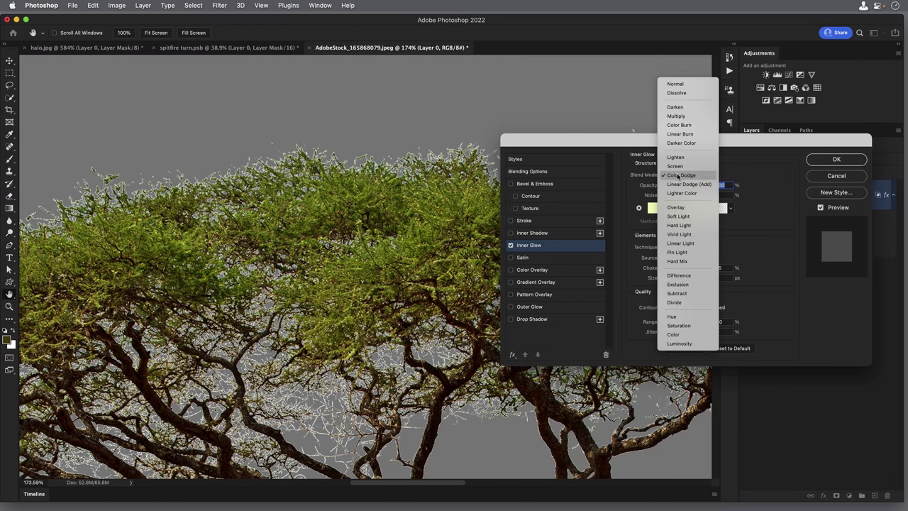
{"action": "left_click", "coordinate": [675, 84]}
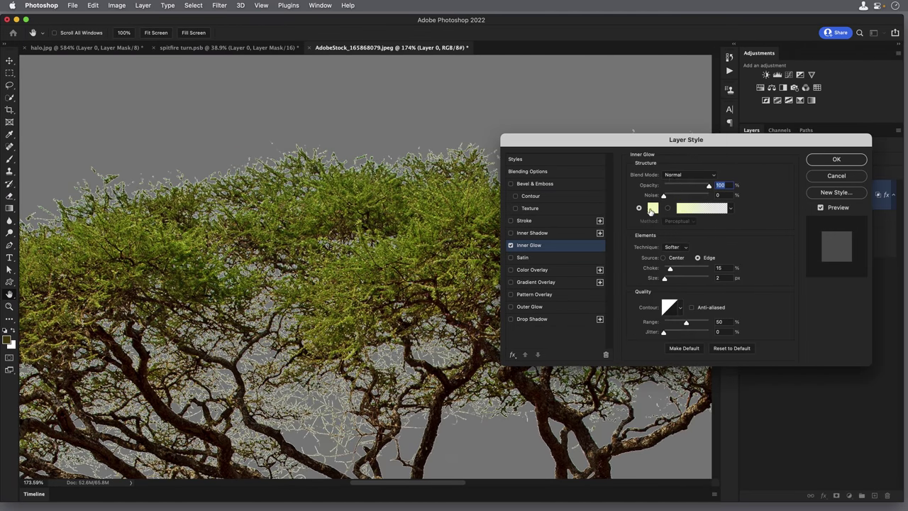
{"action": "left_click", "coordinate": [652, 210]}
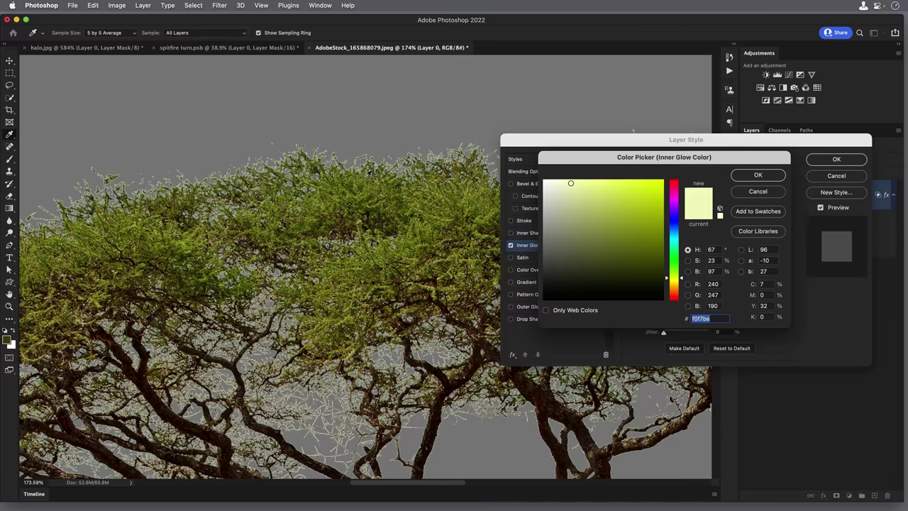
{"action": "left_click", "coordinate": [369, 172]}
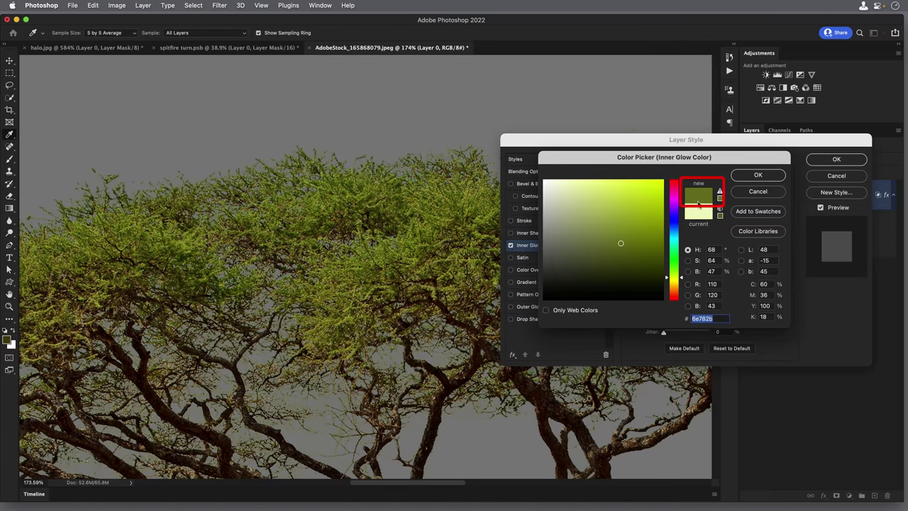
{"action": "left_click", "coordinate": [754, 175]}
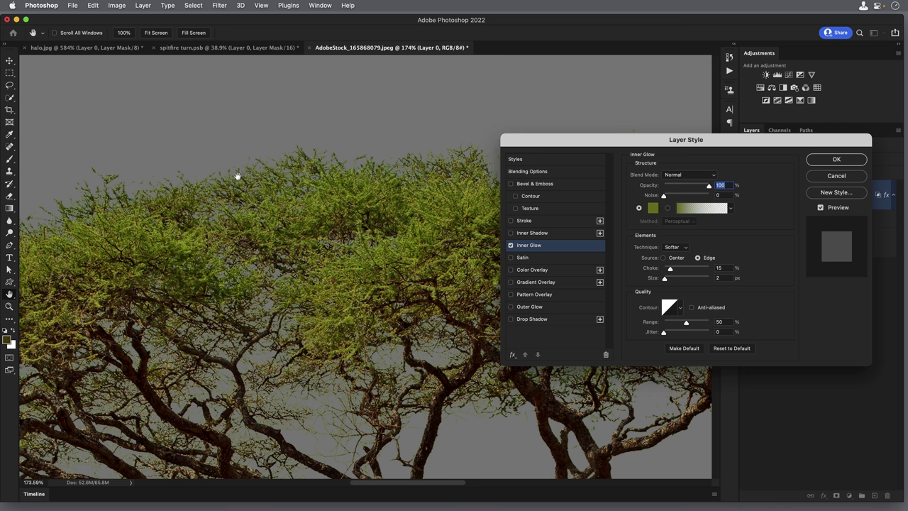
- Compare the tree's edges with the Inner Glow off and on, keep it enabled, and apply the layer style
{"action": "left_click", "coordinate": [510, 246]}
{"action": "left_click", "coordinate": [510, 246]}
{"action": "left_click", "coordinate": [511, 247]}
{"action": "left_click", "coordinate": [511, 246]}
{"action": "left_click", "coordinate": [821, 164]}
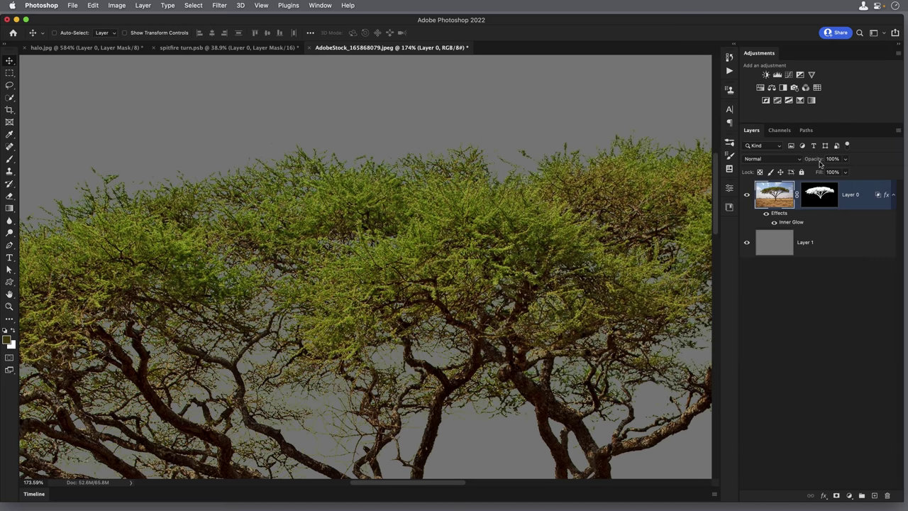
{"action": "scroll", "coordinate": [362, 234], "scroll_direction": "down", "scroll_amount": 5}
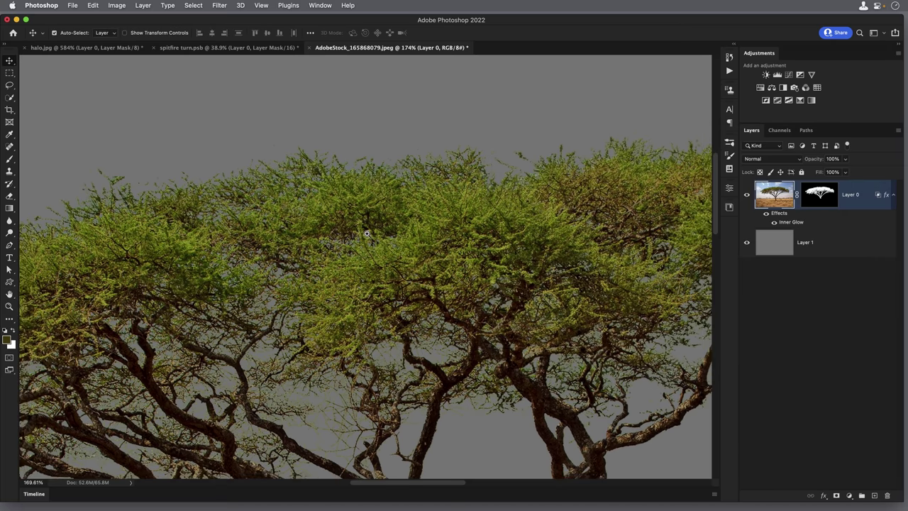
{"action": "scroll", "coordinate": [346, 225], "scroll_direction": "down", "scroll_amount": 2}
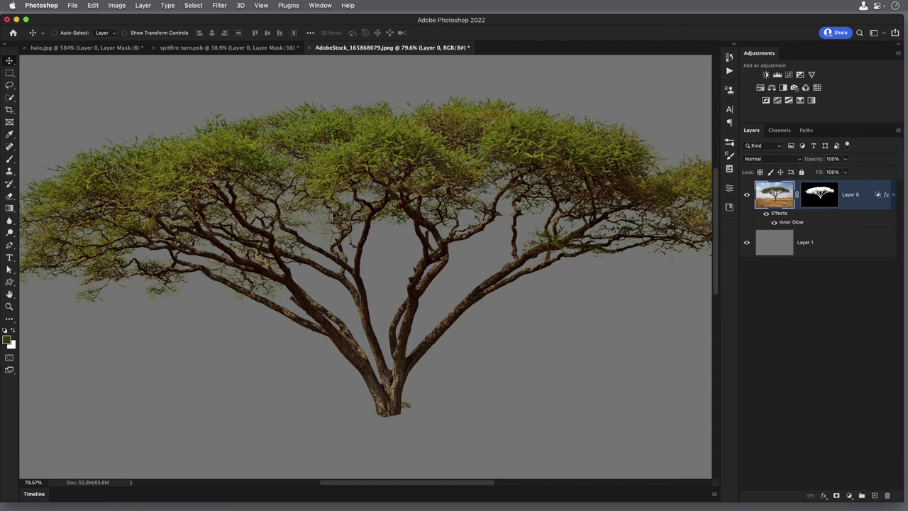
- Compare the tree's canopy and branch edges with the layer effects off and on, up close, and leave the effects enabled
{"action": "left_click", "coordinate": [766, 215]}
{"action": "left_click", "coordinate": [766, 215]}
{"action": "left_click", "coordinate": [766, 215]}
{"action": "left_click", "coordinate": [765, 216]}
{"action": "key", "text": "super"}
{"action": "scroll", "coordinate": [321, 223], "scroll_direction": "up", "scroll_amount": 5}
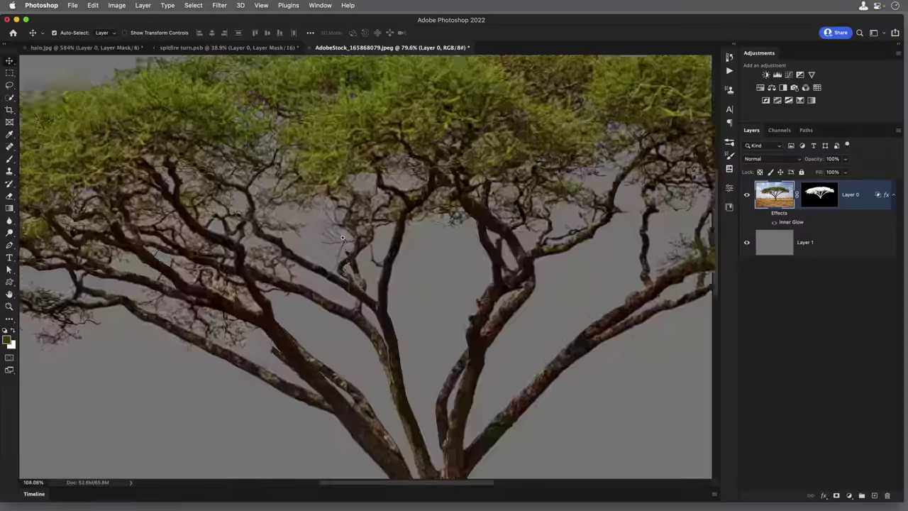
{"action": "left_click", "coordinate": [764, 217]}
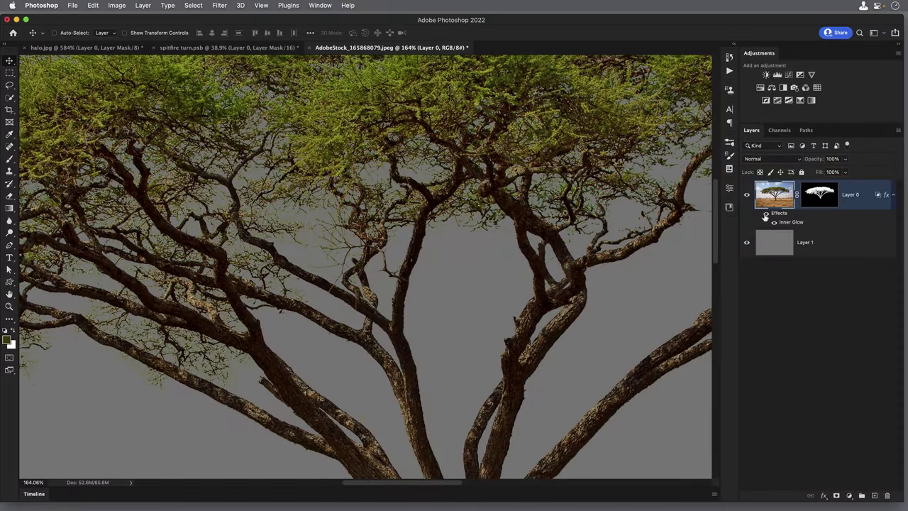
{"action": "left_click", "coordinate": [764, 216]}
{"action": "key", "text": "super+0"}
{"action": "left_click_drag", "start_coordinate": [415, 213], "coordinate": [331, 213]}
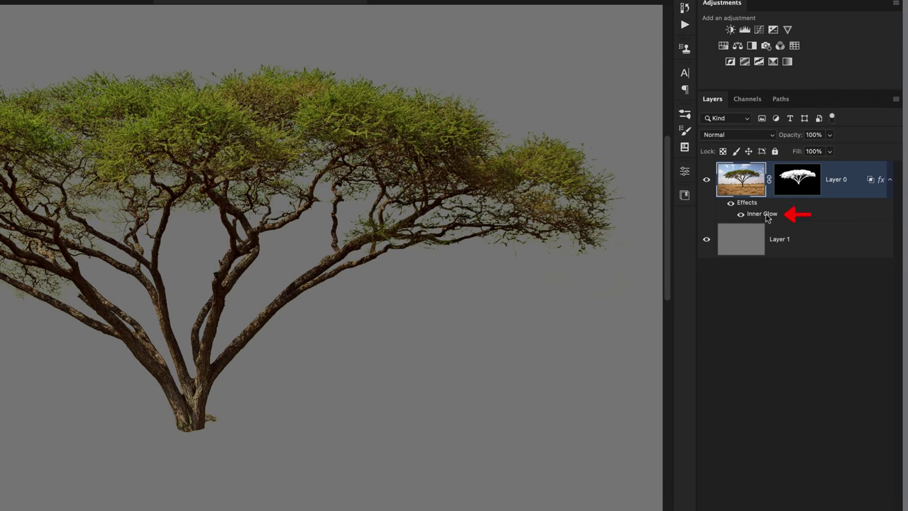
- Convert the tree's green Inner Glow effect into a separate layer and hide that layer with a black mask
{"action": "right_click", "coordinate": [767, 216]}
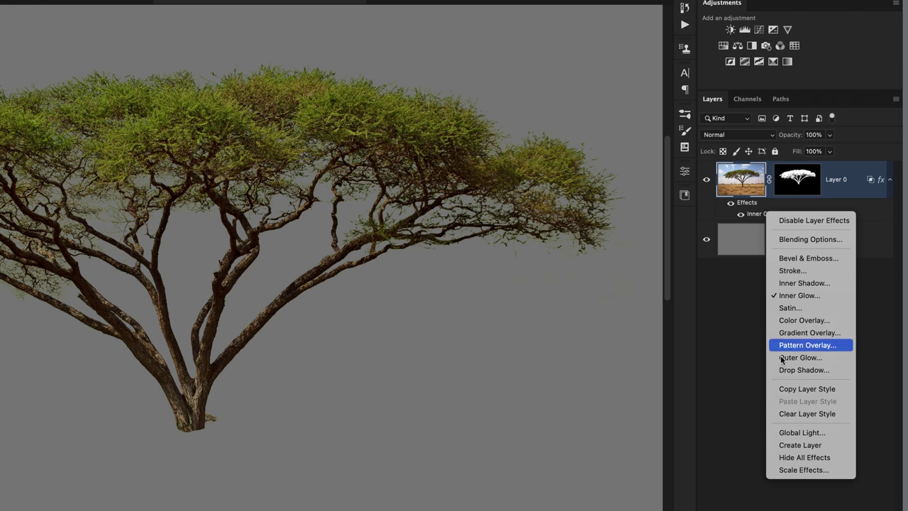
{"action": "left_click", "coordinate": [799, 446]}
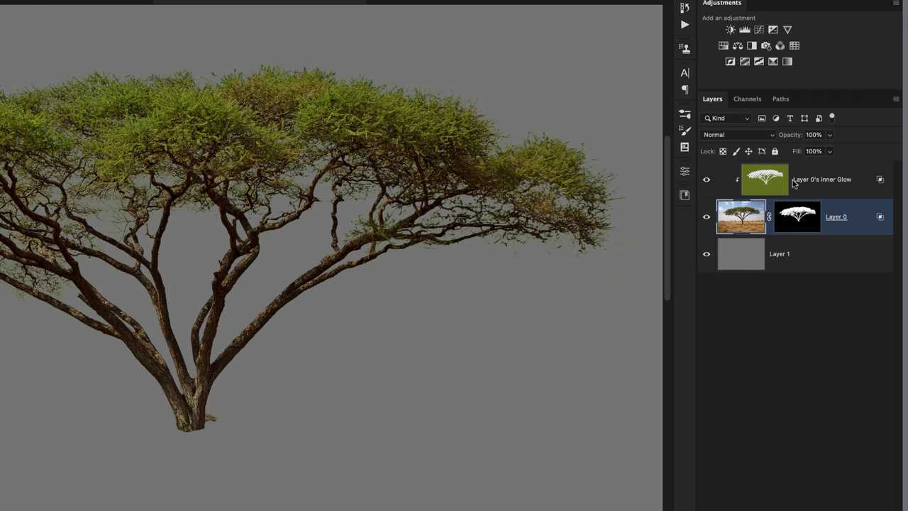
{"action": "left_click", "coordinate": [769, 189]}
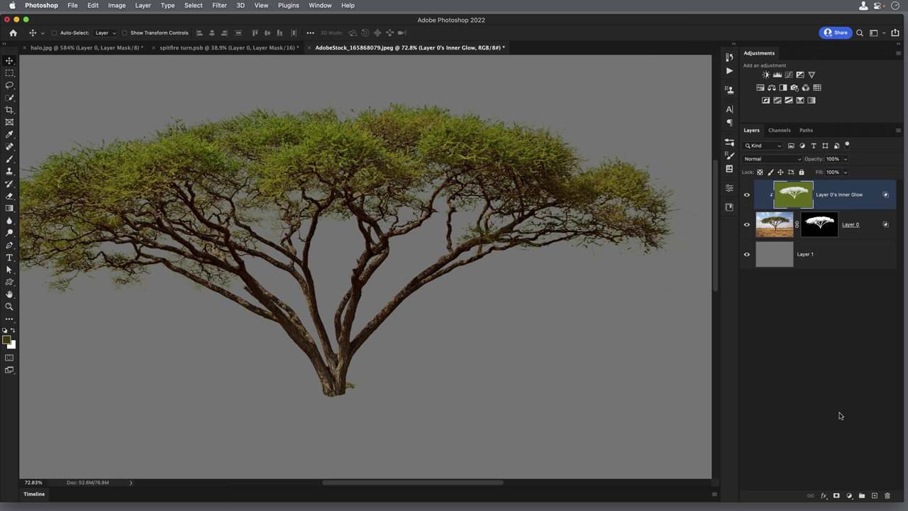
{"action": "left_click", "coordinate": [836, 498], "text": "alt"}
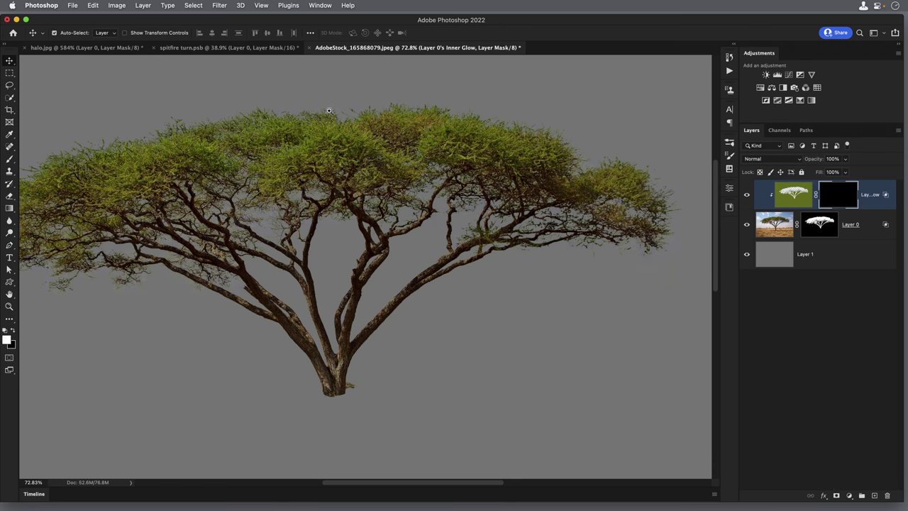
- Paint white with the Brush on the green glow layer's mask along the canopy's upper edge
{"action": "scroll", "coordinate": [332, 107], "scroll_direction": "up", "scroll_amount": 5}
{"action": "key", "text": "b"}
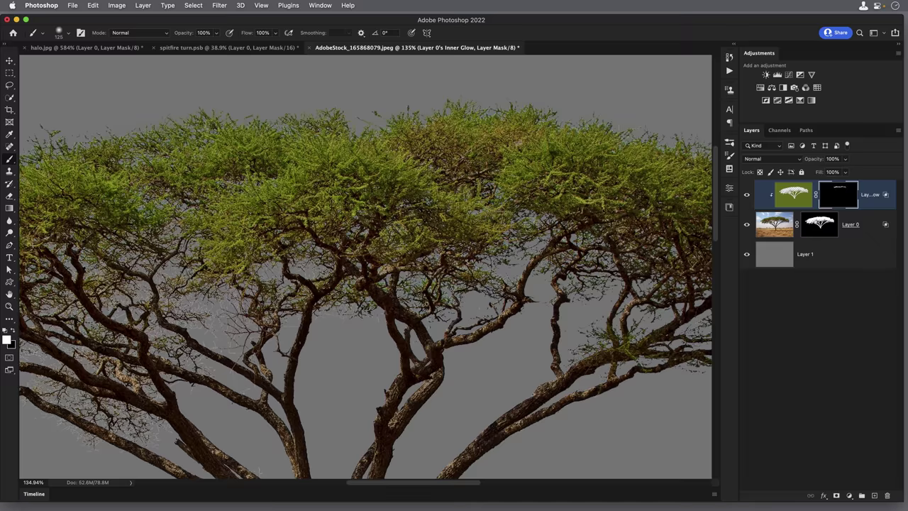
{"action": "left_click_drag", "start_coordinate": [348, 201], "coordinate": [406, 156]}
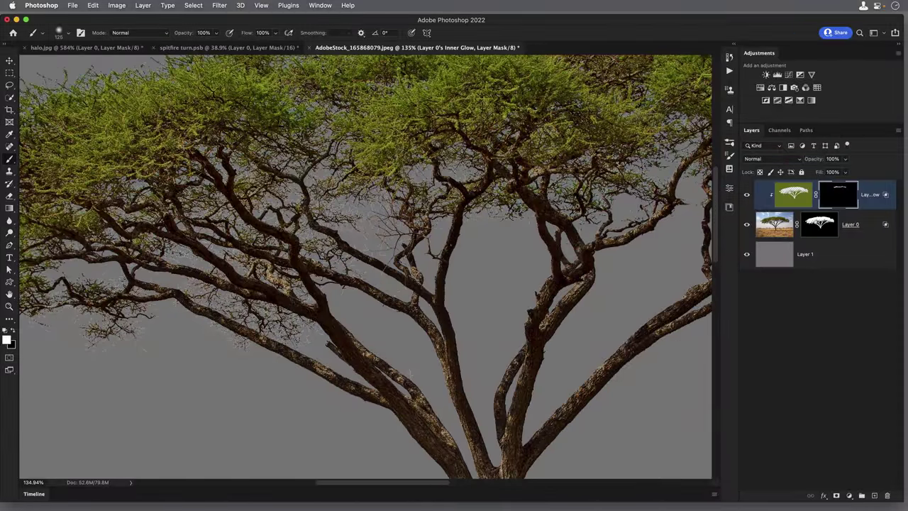
{"action": "left_click_drag", "start_coordinate": [186, 259], "coordinate": [334, 231]}
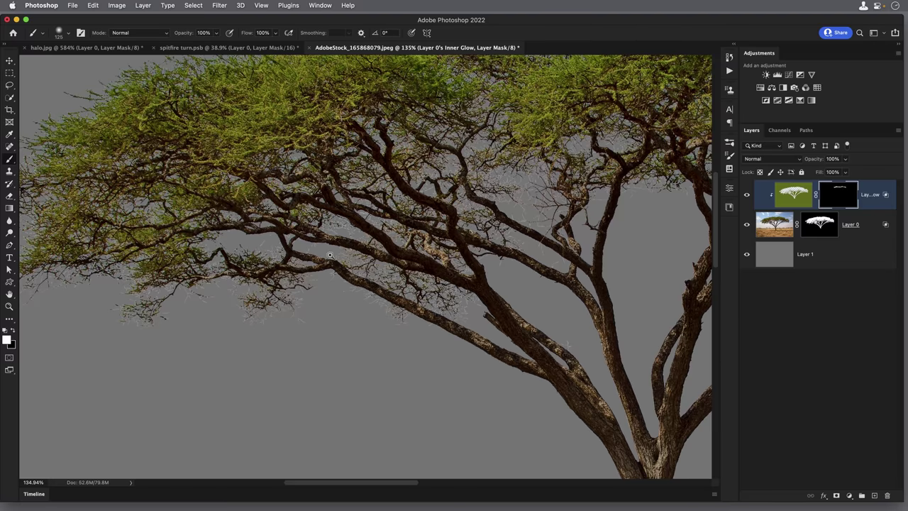
{"action": "scroll", "coordinate": [330, 255], "scroll_direction": "down", "scroll_amount": 5}
{"action": "scroll", "coordinate": [305, 259], "scroll_direction": "up", "scroll_amount": 4}
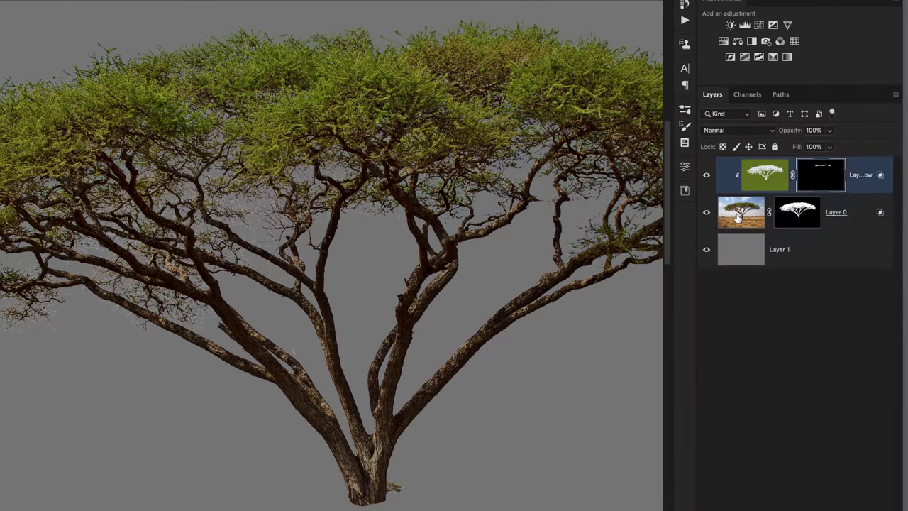
- Add a new Inner Glow to the masked tree layer, using dark brown 2d2010 sampled from a branch
{"action": "left_click", "coordinate": [772, 225]}
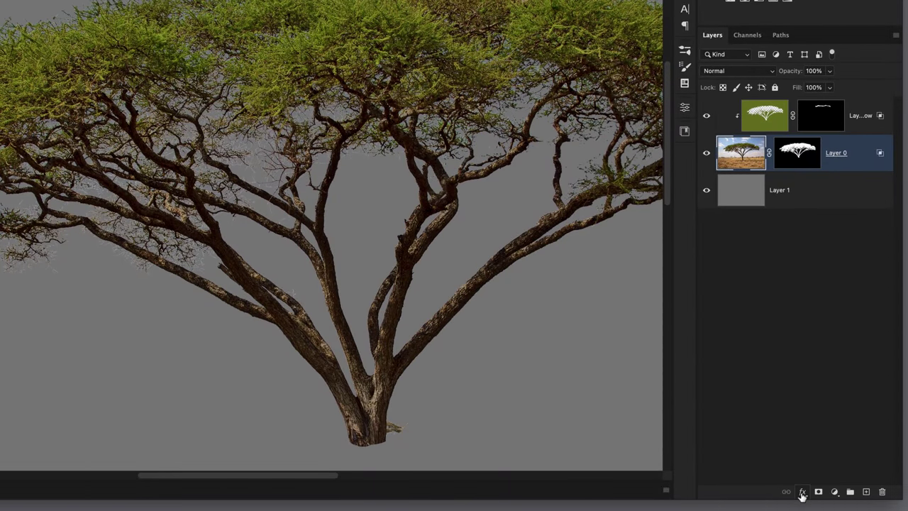
{"action": "left_click", "coordinate": [803, 493]}
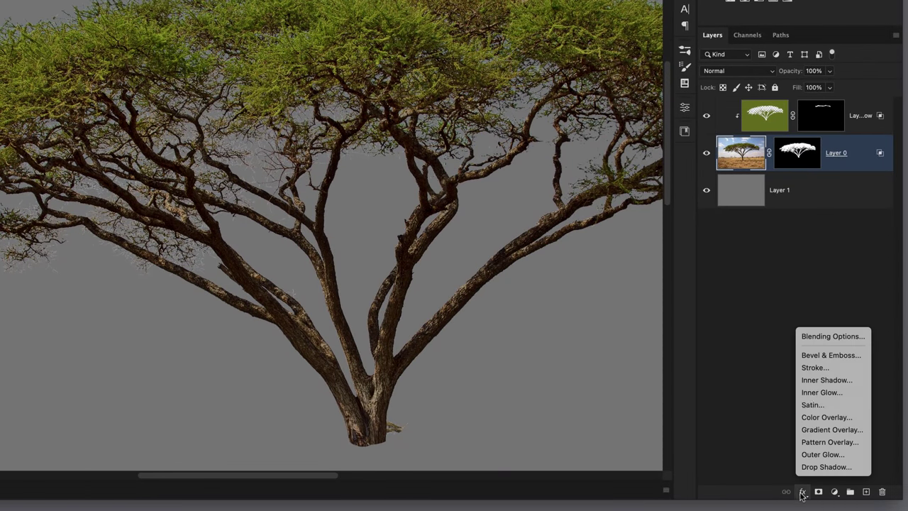
{"action": "left_click", "coordinate": [820, 395]}
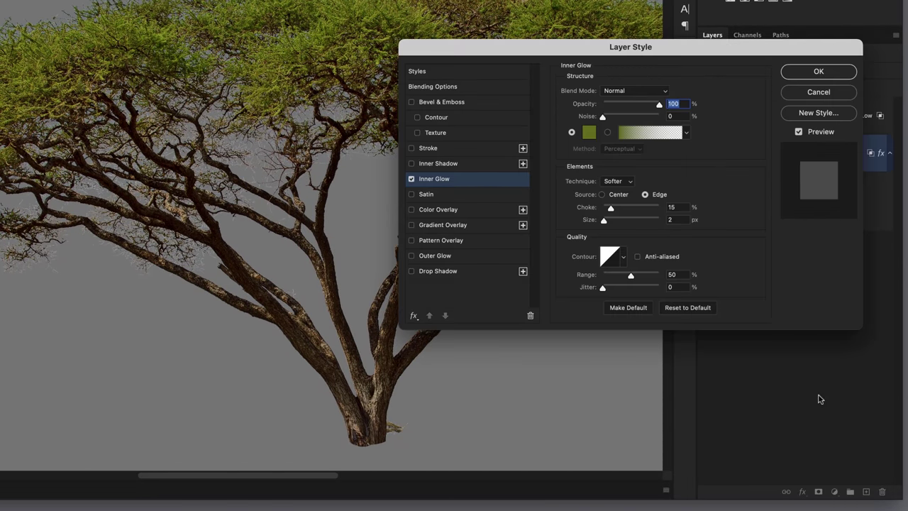
{"action": "left_click", "coordinate": [589, 133]}
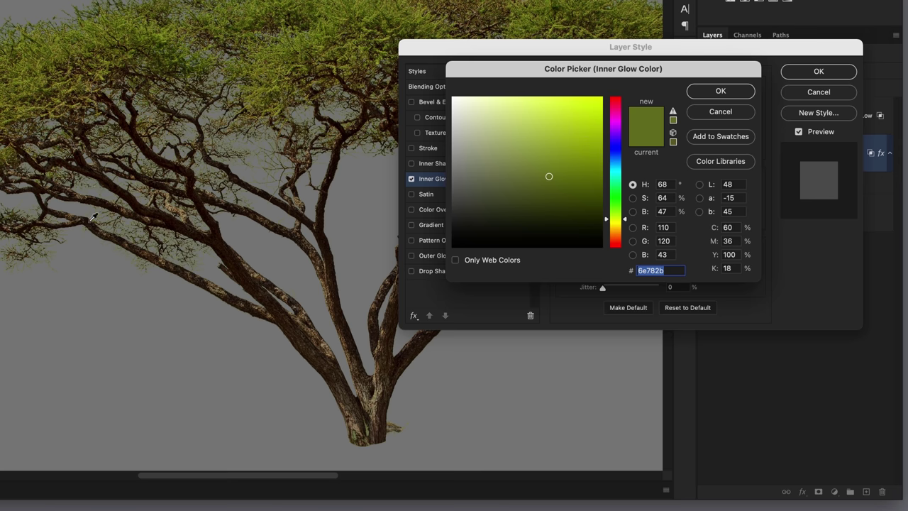
{"action": "left_click", "coordinate": [86, 226]}
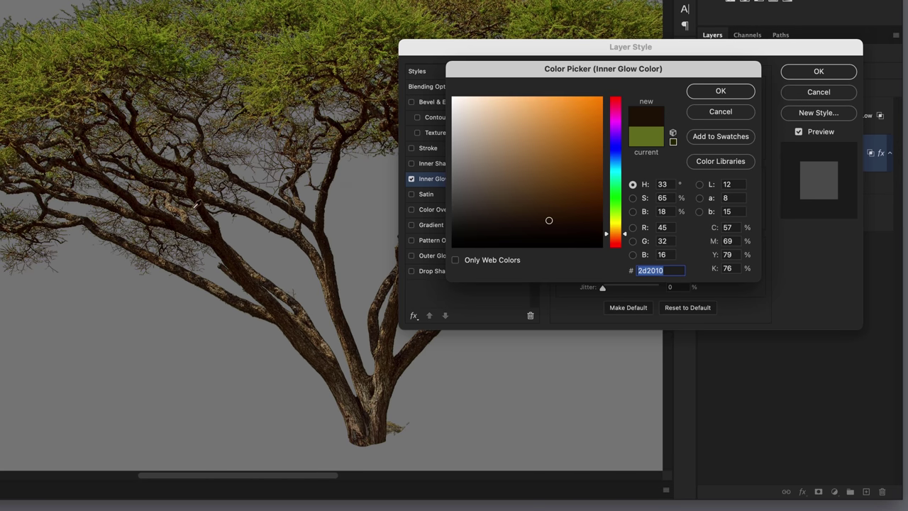
{"action": "left_click", "coordinate": [718, 95]}
{"action": "left_click", "coordinate": [805, 74]}
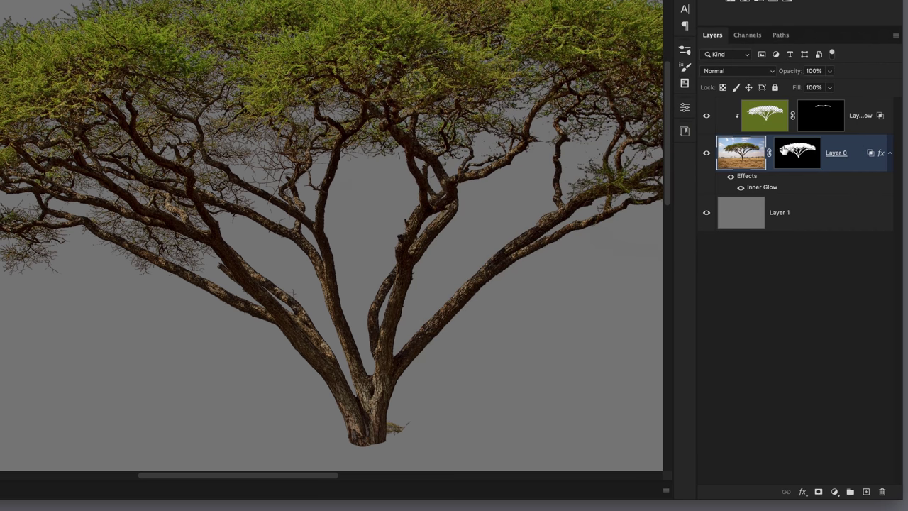
- Convert the brown Inner Glow effect into a separate layer and hide that layer with a black mask
{"action": "right_click", "coordinate": [759, 187]}
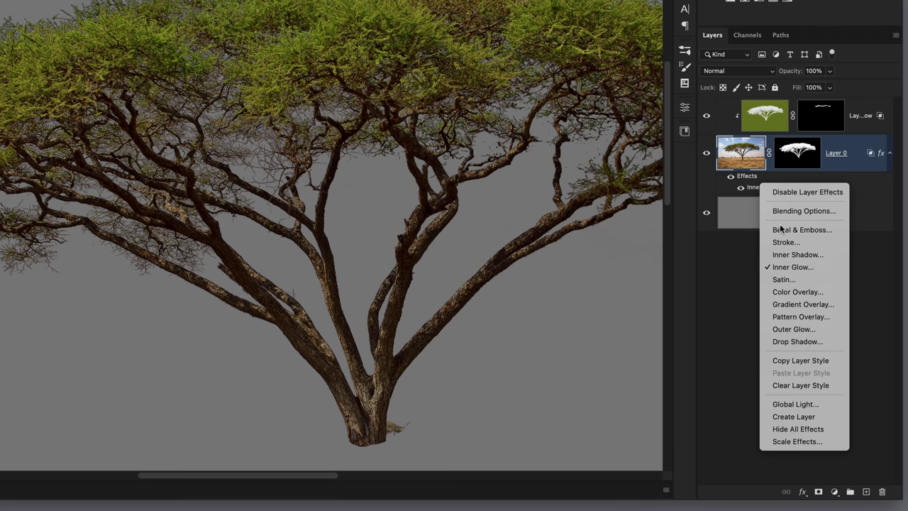
{"action": "left_click", "coordinate": [780, 419]}
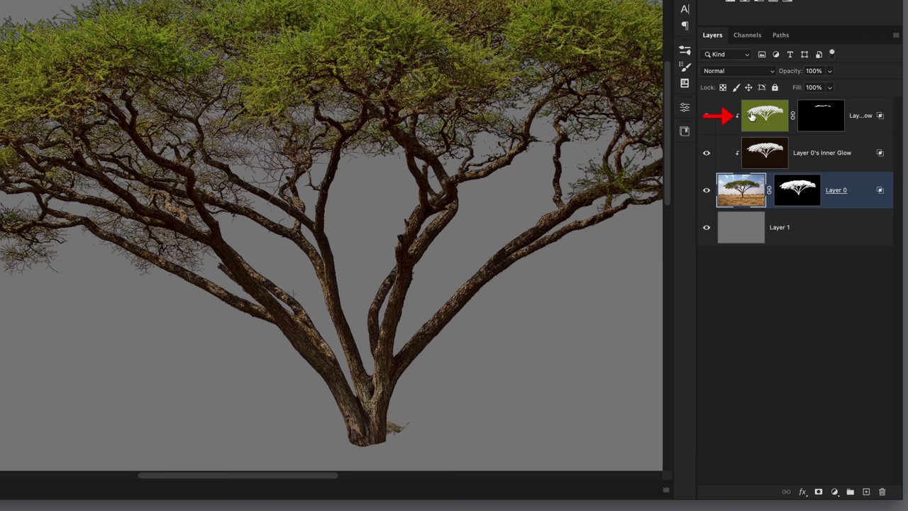
{"action": "left_click", "coordinate": [767, 157]}
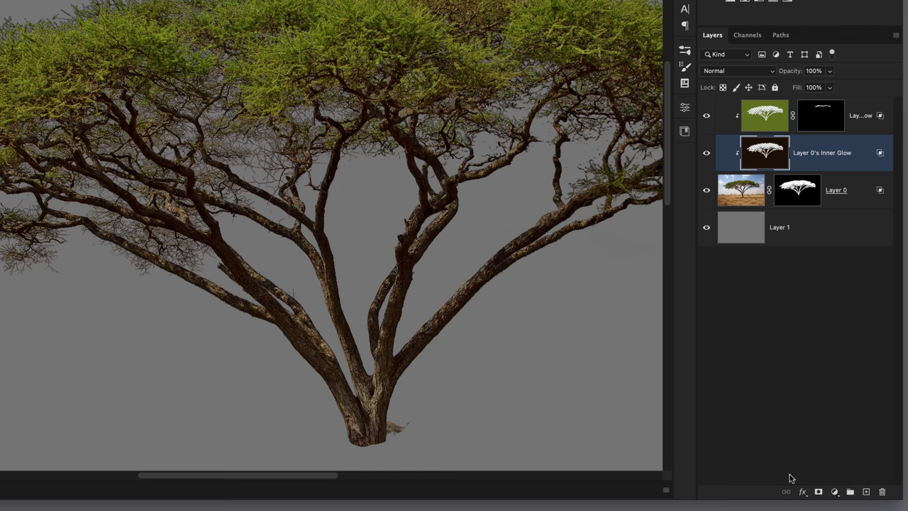
{"action": "left_click", "coordinate": [819, 492]}
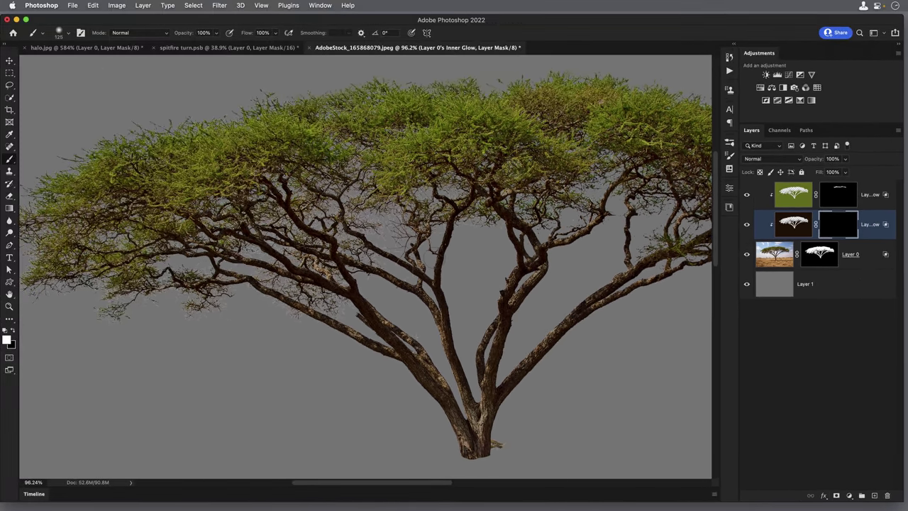
- Paint white on the brown glow layer's mask over the thin twigs and branches below the canopy's left half
{"action": "scroll", "coordinate": [328, 304], "scroll_direction": "up", "scroll_amount": 5}
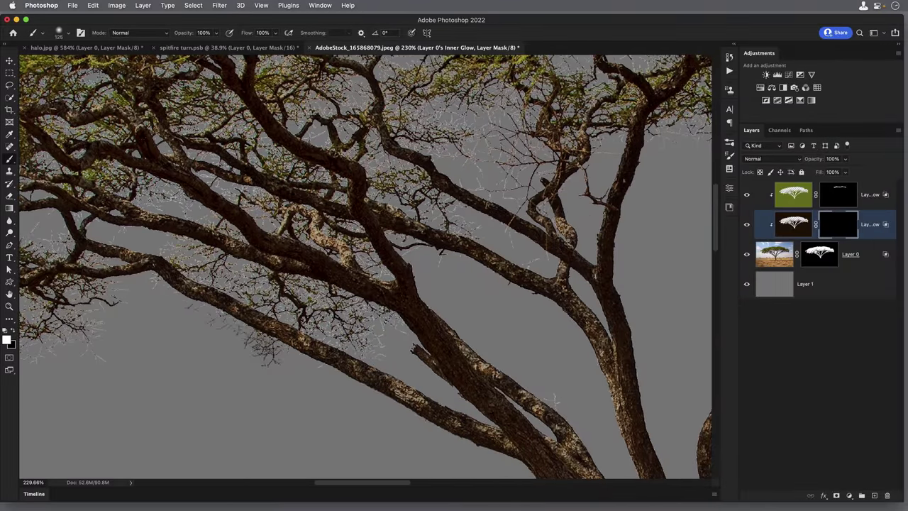
{"action": "scroll", "coordinate": [213, 319], "scroll_direction": "down", "scroll_amount": 3}
{"action": "mouse_move", "coordinate": [285, 306]}
{"action": "left_mouse_down"}
{"action": "mouse_move", "coordinate": [348, 319]}
{"action": "mouse_move", "coordinate": [270, 301]}
{"action": "mouse_move", "coordinate": [205, 270]}
{"action": "mouse_move", "coordinate": [120, 323]}
{"action": "left_mouse_up"}
{"action": "mouse_move", "coordinate": [159, 298]}
{"action": "left_mouse_down"}
{"action": "mouse_move", "coordinate": [157, 339]}
{"action": "mouse_move", "coordinate": [117, 263]}
{"action": "left_mouse_up"}
{"action": "mouse_move", "coordinate": [178, 256]}
{"action": "left_mouse_down"}
{"action": "mouse_move", "coordinate": [213, 235]}
{"action": "mouse_move", "coordinate": [277, 254]}
{"action": "left_mouse_up"}
{"action": "mouse_move", "coordinate": [412, 228]}
{"action": "left_mouse_down"}
{"action": "mouse_move", "coordinate": [440, 202]}
{"action": "mouse_move", "coordinate": [397, 173]}
{"action": "mouse_move", "coordinate": [418, 209]}
{"action": "mouse_move", "coordinate": [472, 200]}
{"action": "left_mouse_up"}
- Activate the green glow layer's mask, with the canopy's right side in view
{"action": "scroll", "coordinate": [284, 248], "scroll_direction": "down", "scroll_amount": 5}
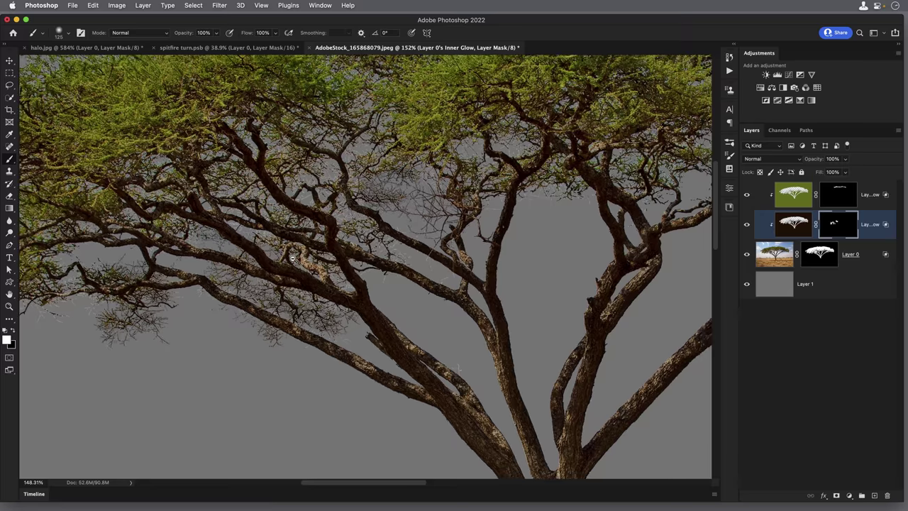
{"action": "left_click_drag", "start_coordinate": [264, 240], "coordinate": [206, 246]}
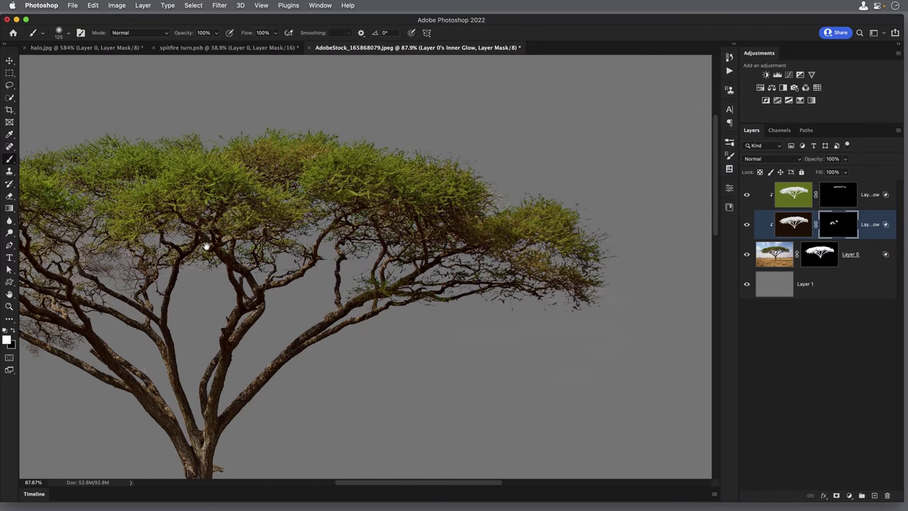
{"action": "scroll", "coordinate": [359, 158], "scroll_direction": "up", "scroll_amount": 2}
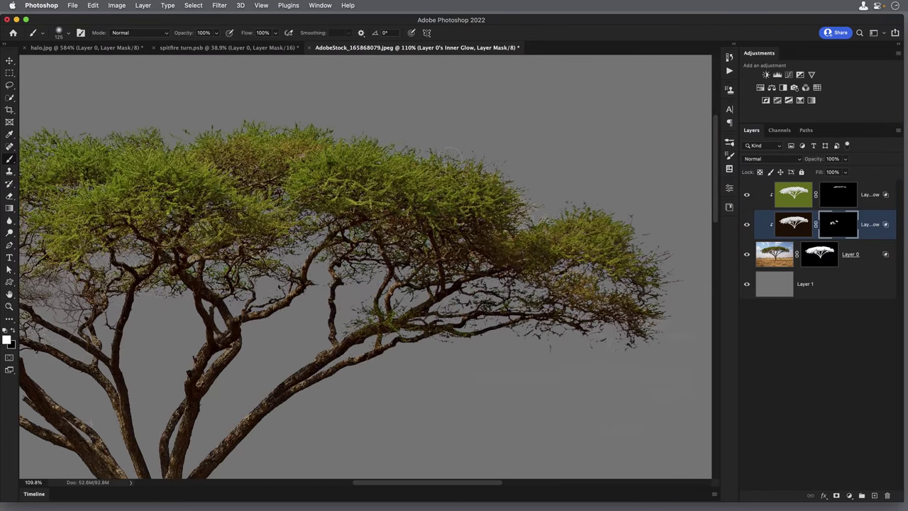
{"action": "left_click", "coordinate": [791, 197]}
{"action": "left_click", "coordinate": [833, 201]}
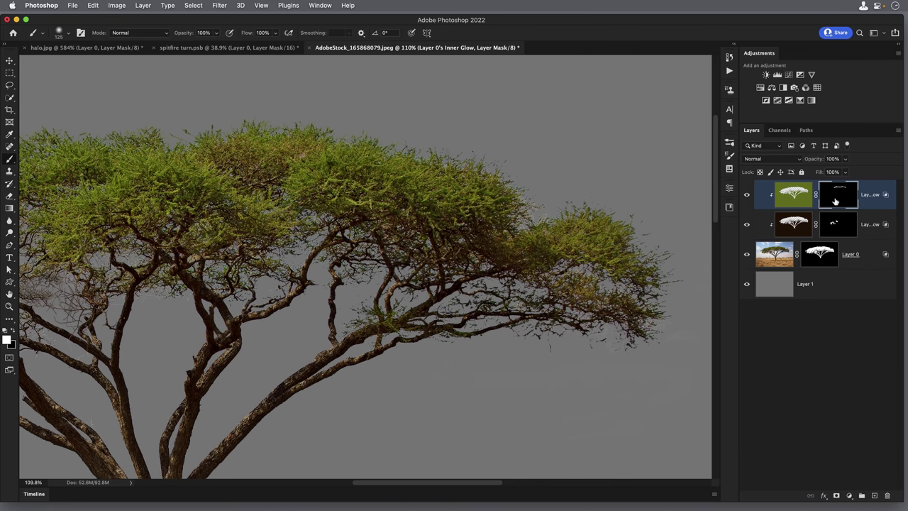